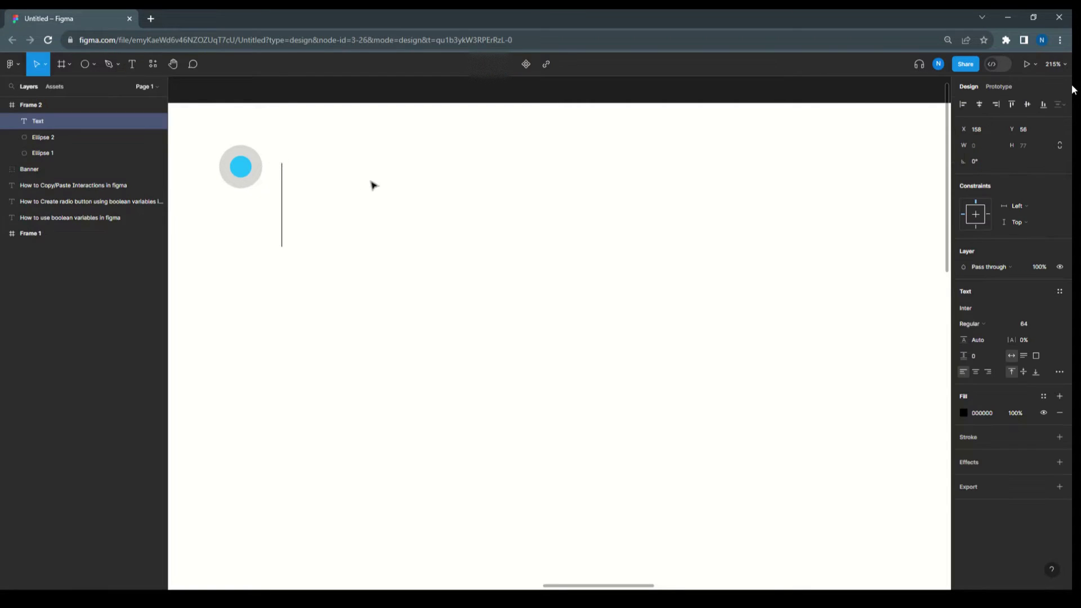
- Enter "Radio List1" as the label text beside the radio button circle
text(R)
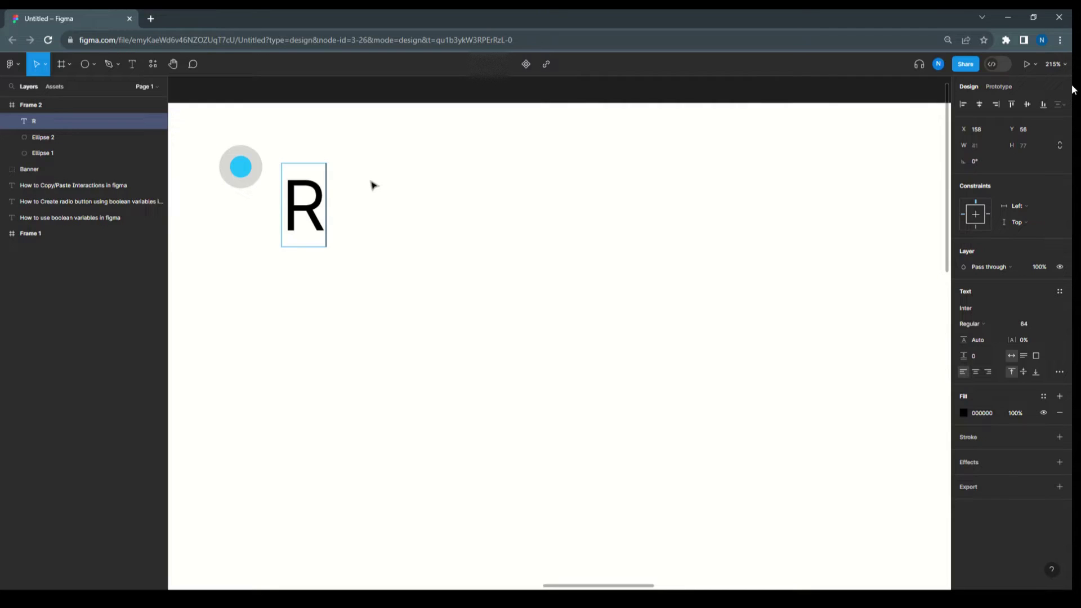
text(adio )
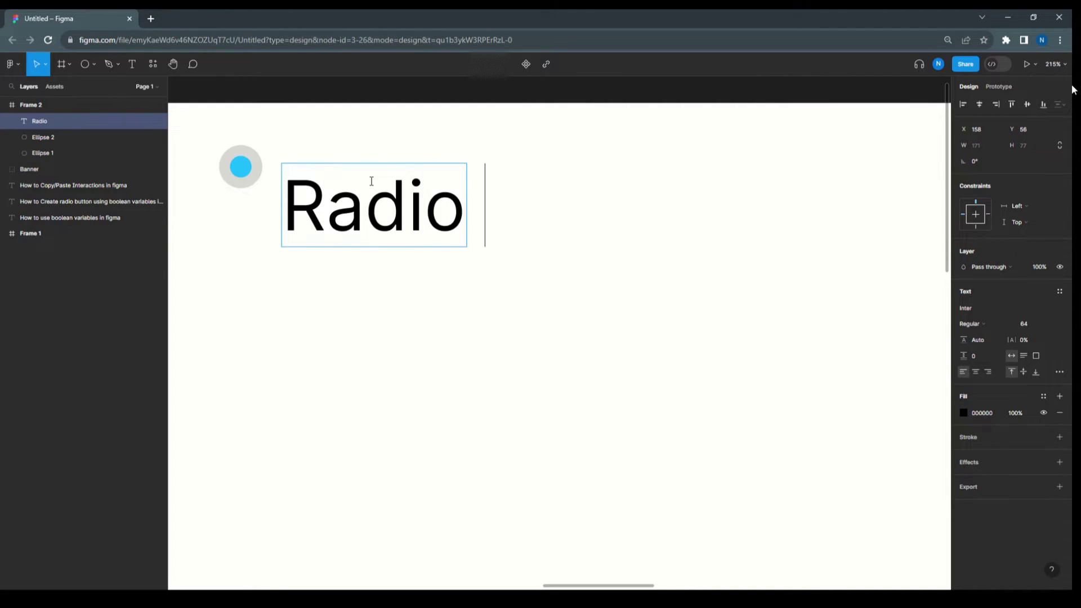
text(List1)
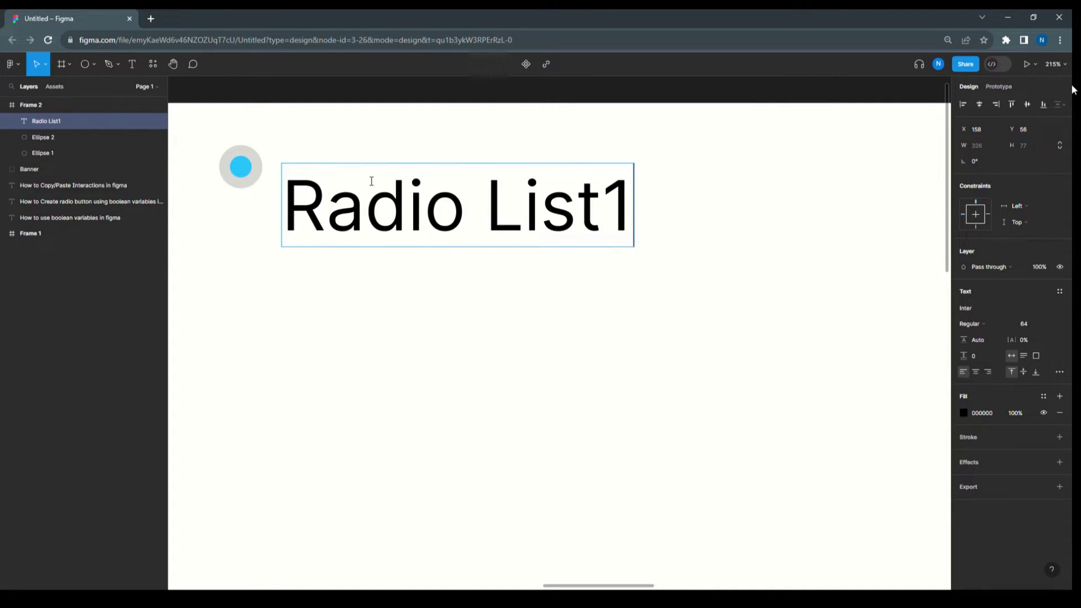
key(Escape)
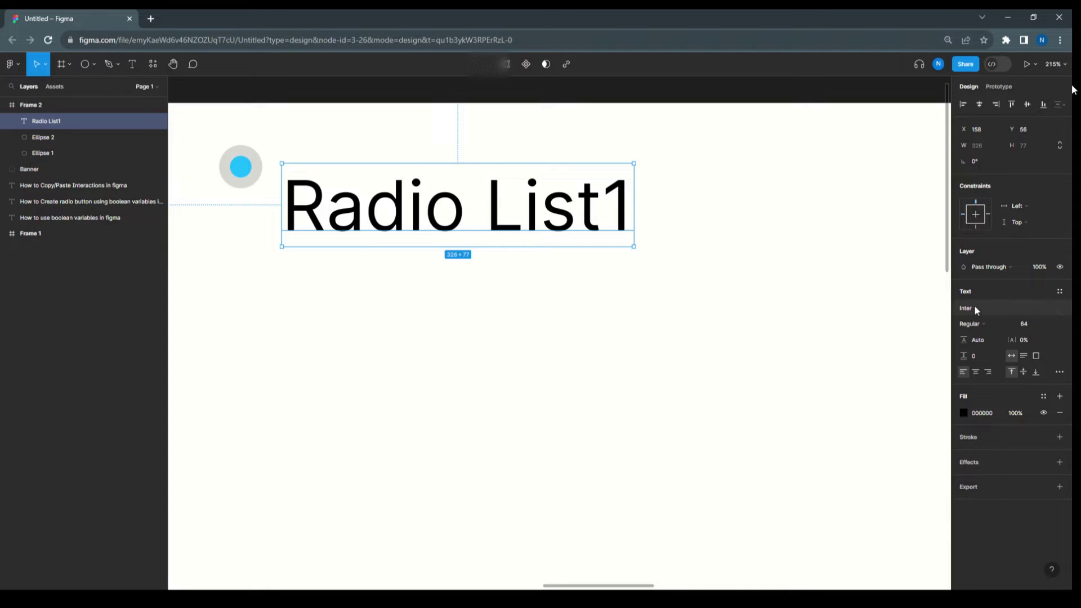
- Set the label's font size to 20 and align it vertically with the centre of the radio circle
click(1048, 323)
click(1046, 255)
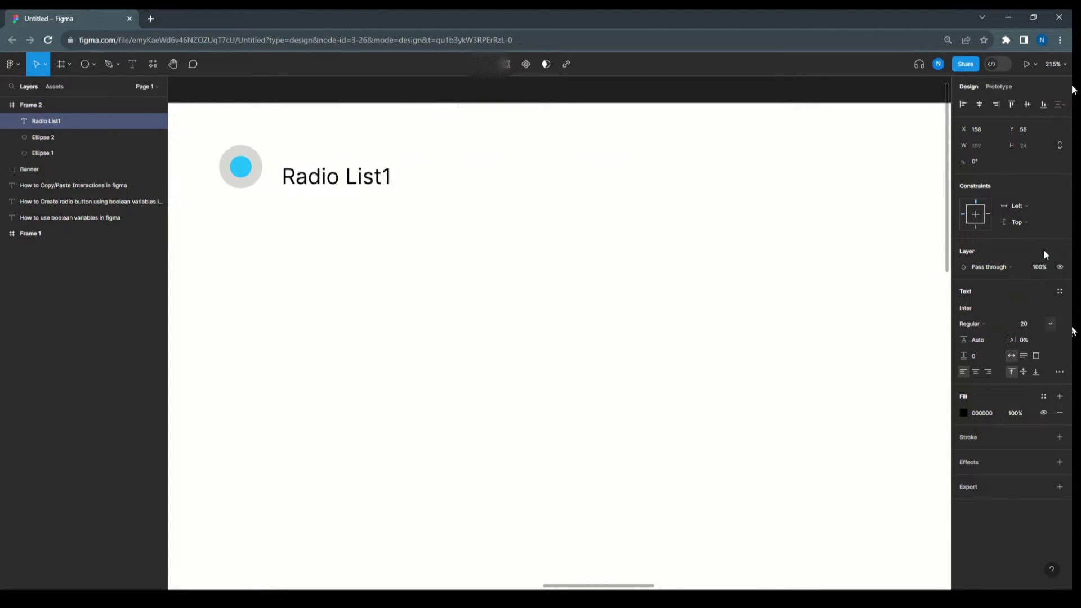
drag(334, 183, 332, 176)
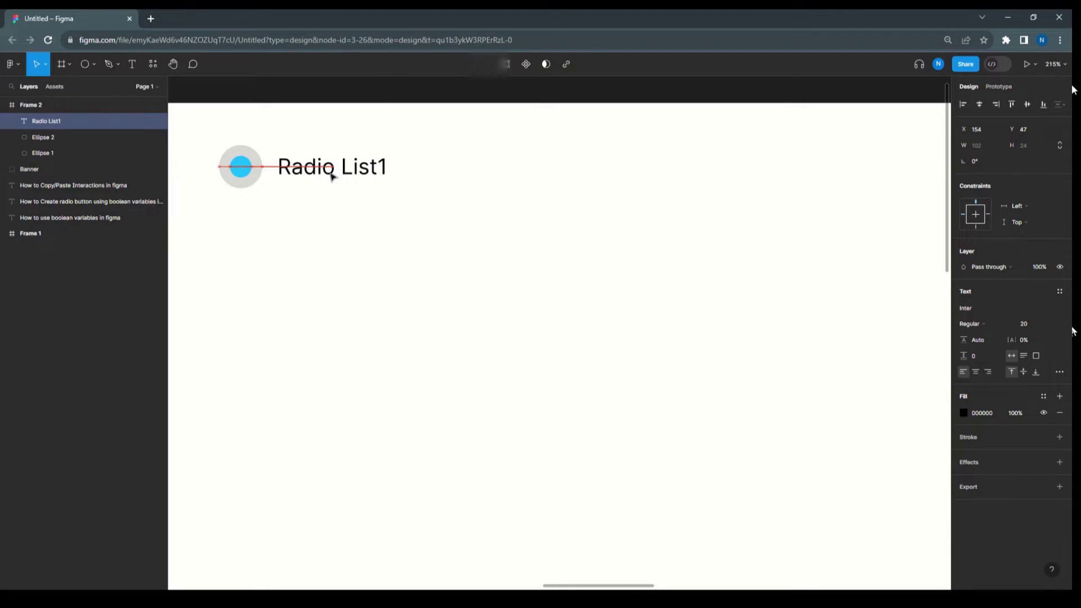
click(458, 193)
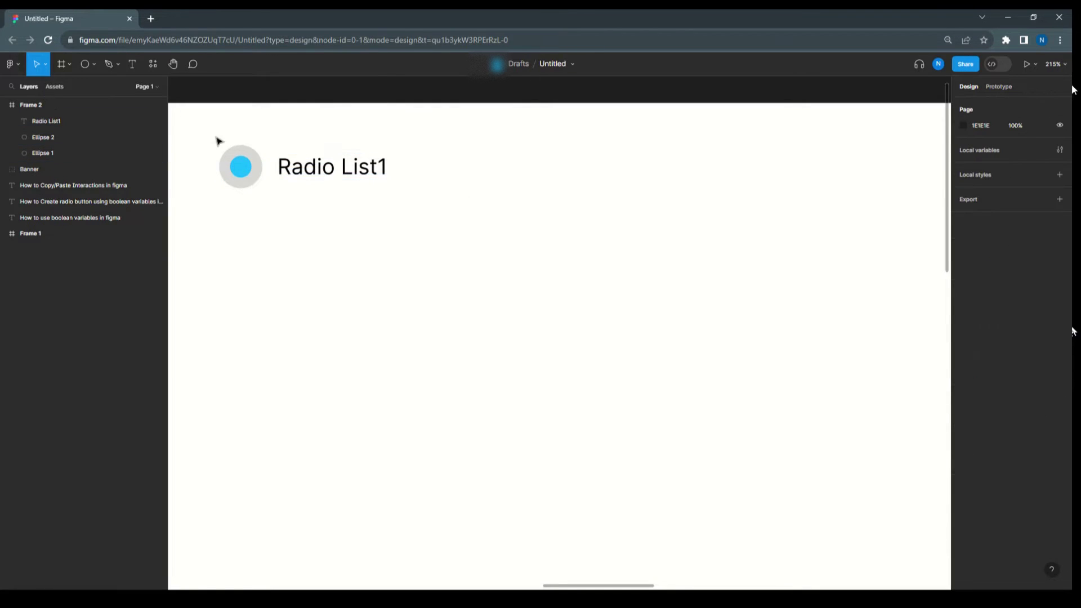
- Group the two ellipses with their label and name the group "Radio List1"
drag(206, 146, 408, 230)
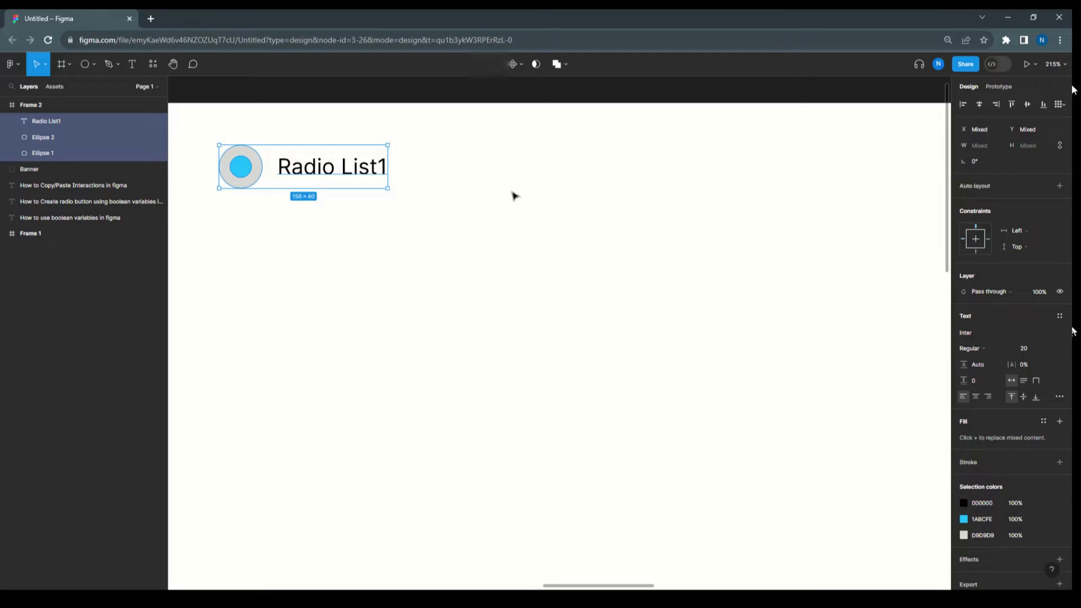
key(ctrl+g)
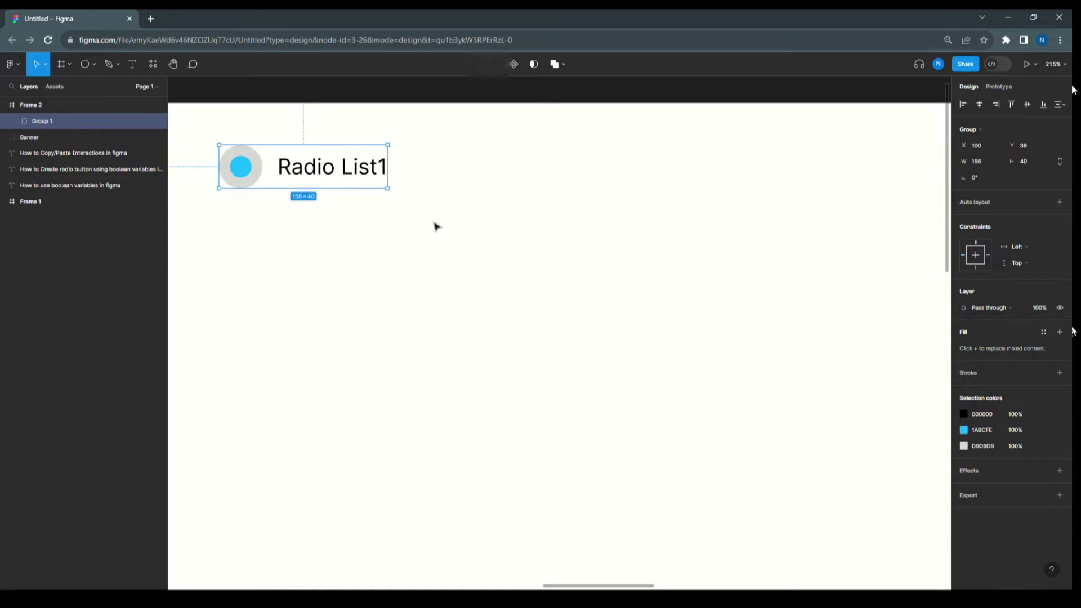
click(434, 227)
click(324, 172)
double_click(39, 122)
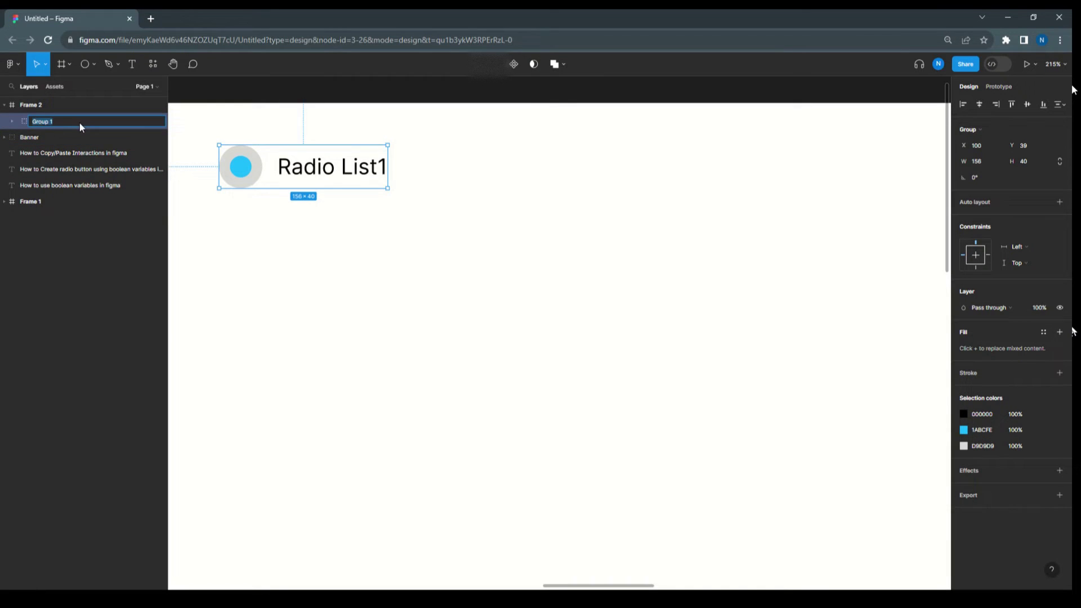
text(Radio List1)
click(375, 230)
- Duplicate the Radio List1 group directly below with a 10 px gap and rename the copy "Radio List2"
click(321, 176)
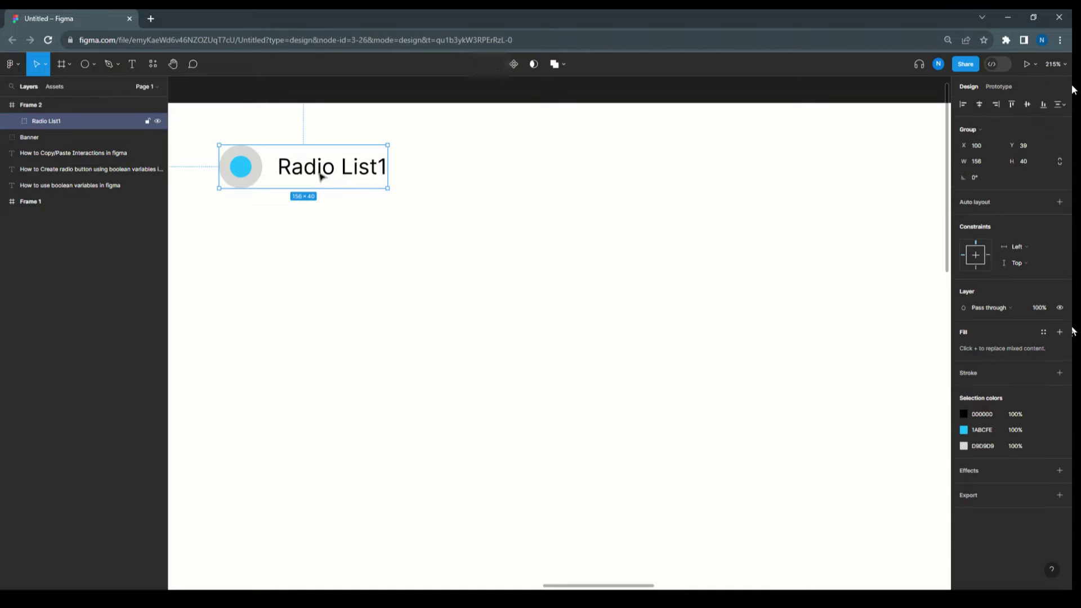
alt+drag(321, 176, 321, 218)
key(shift+Down)
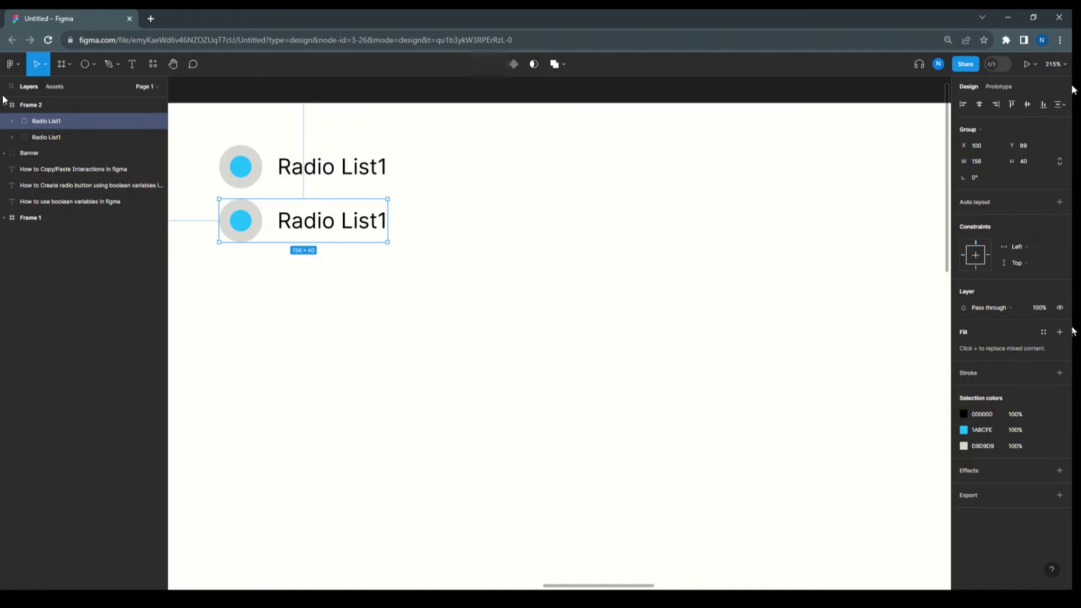
double_click(52, 120)
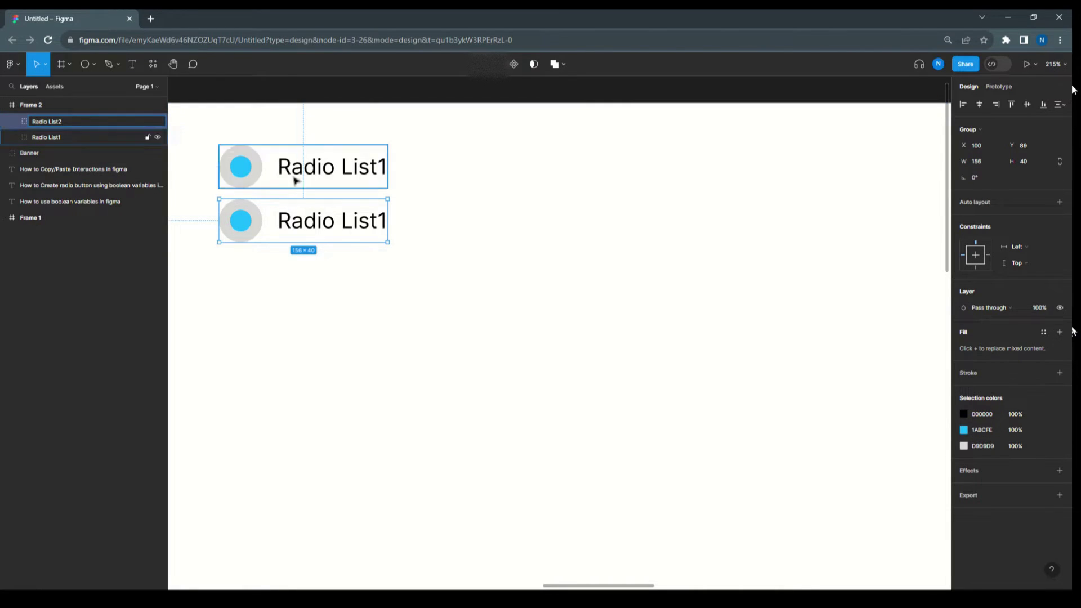
- Change the second radio button's label text to "Radio List2"
double_click(383, 223)
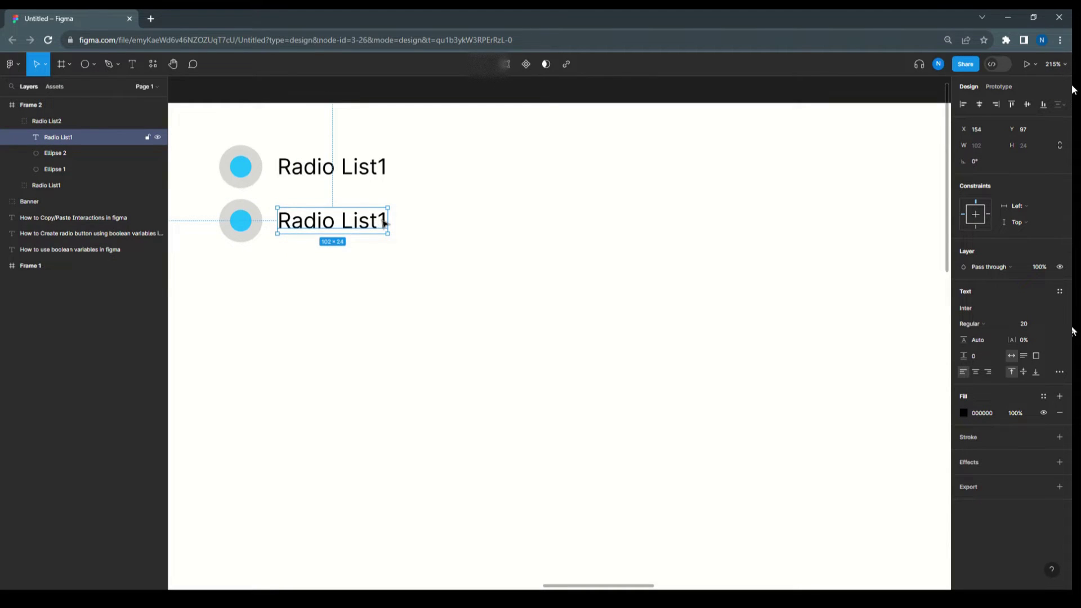
double_click(382, 224)
drag(387, 222, 378, 223)
text(2)
key(Escape)
- Duplicate the Radio List2 group below itself with a 10 px gap and rename the copy "Radio List3"
drag(450, 279, 236, 260)
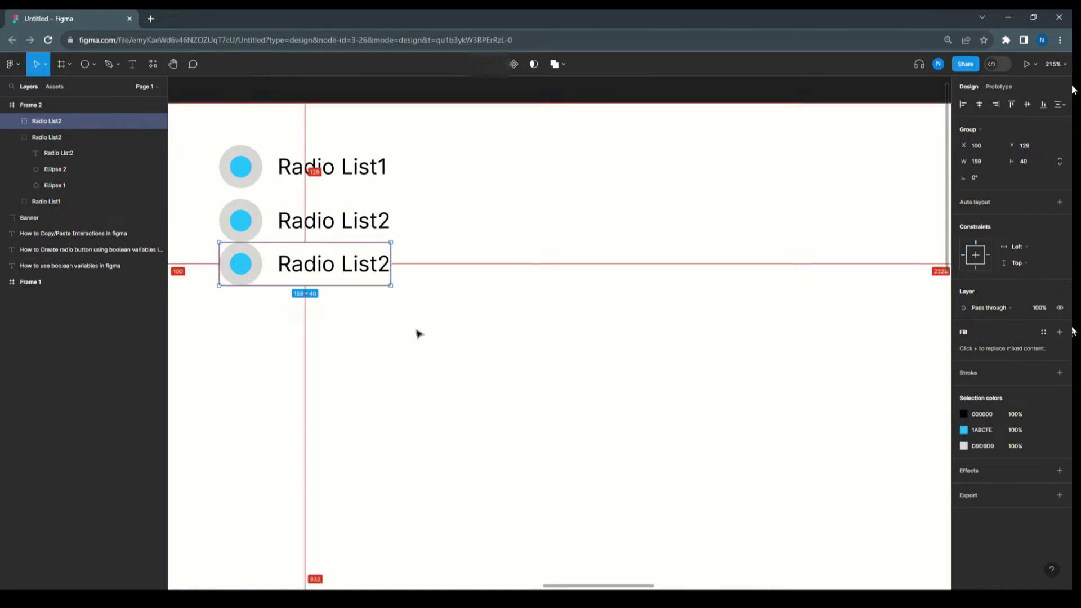
key(shift+Down)
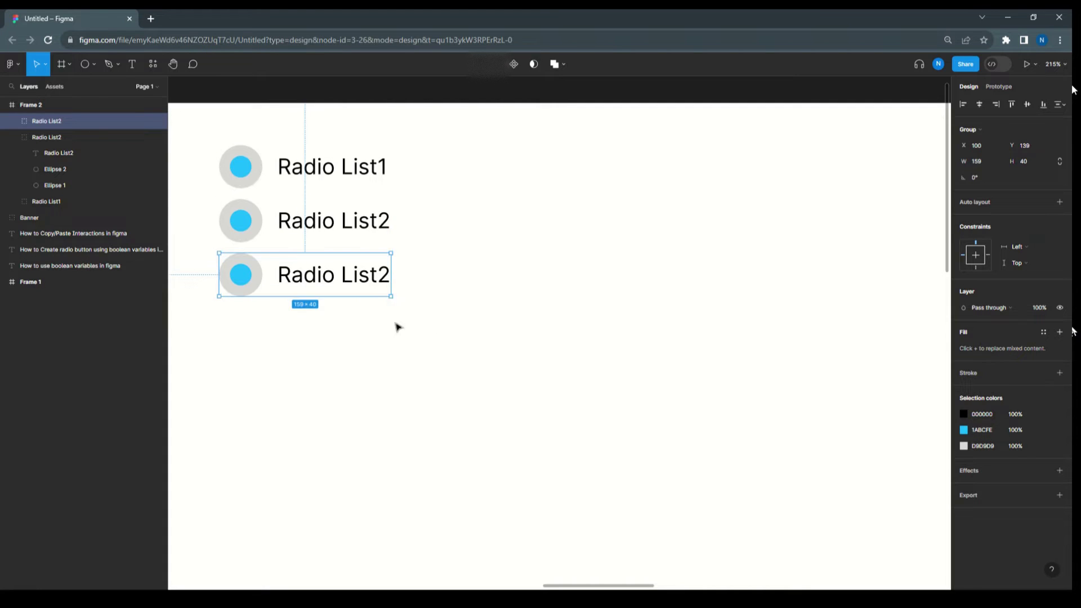
double_click(63, 122)
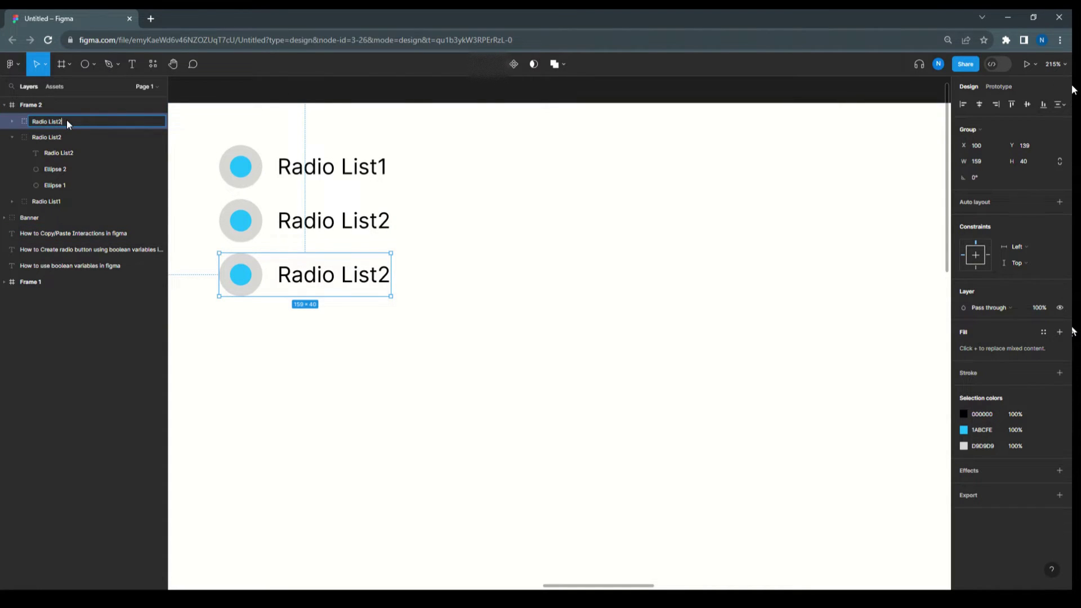
- Change the third radio button's label text to "Radio List3"
double_click(384, 274)
double_click(384, 274)
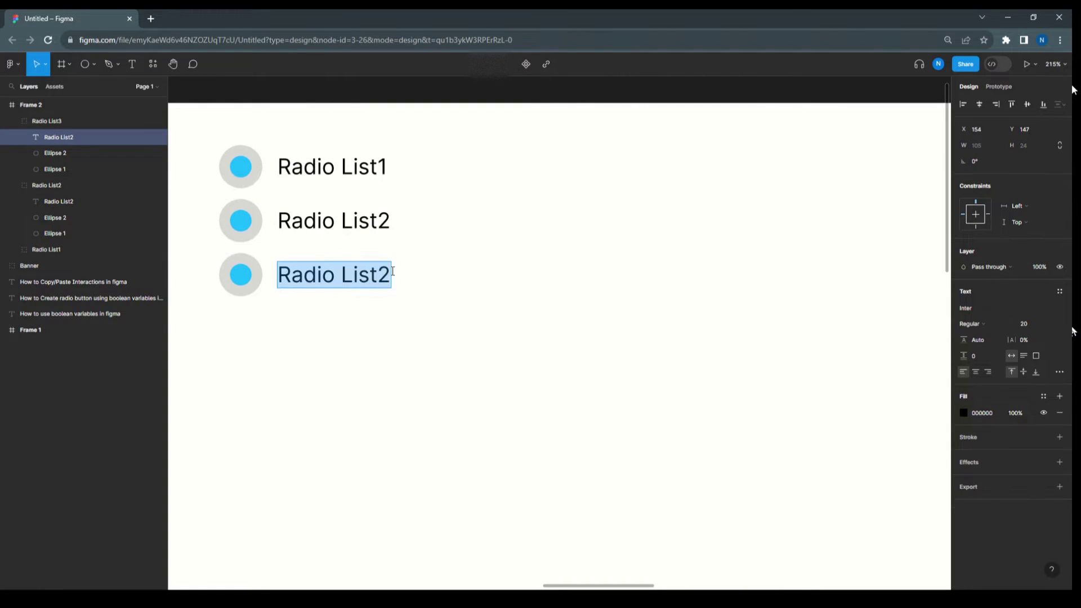
click(383, 275)
double_click(383, 274)
click(391, 274)
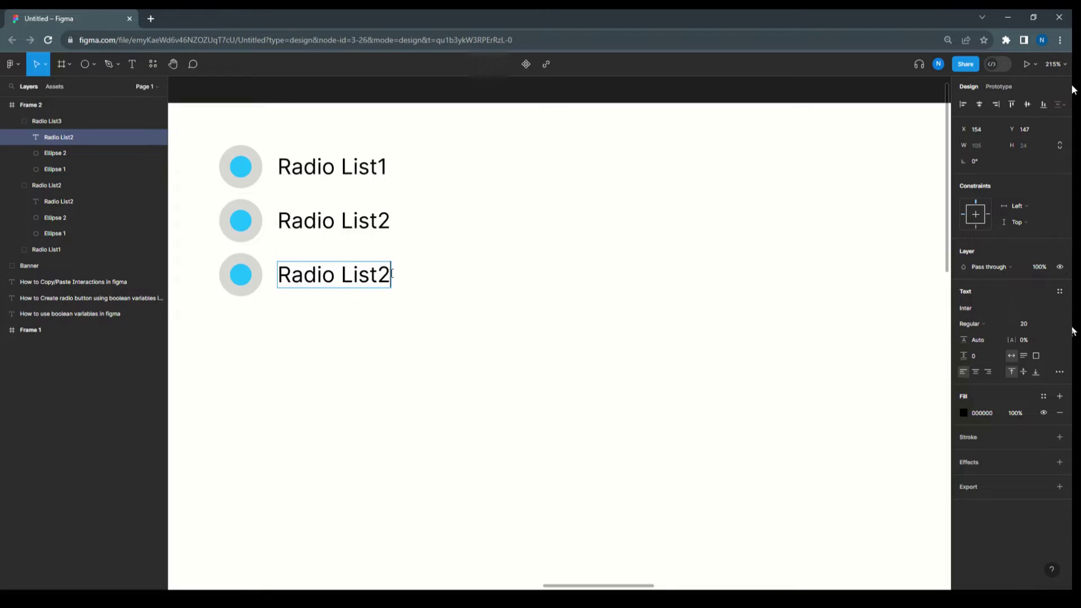
key(BackSpace)
text(3)
key(Escape)
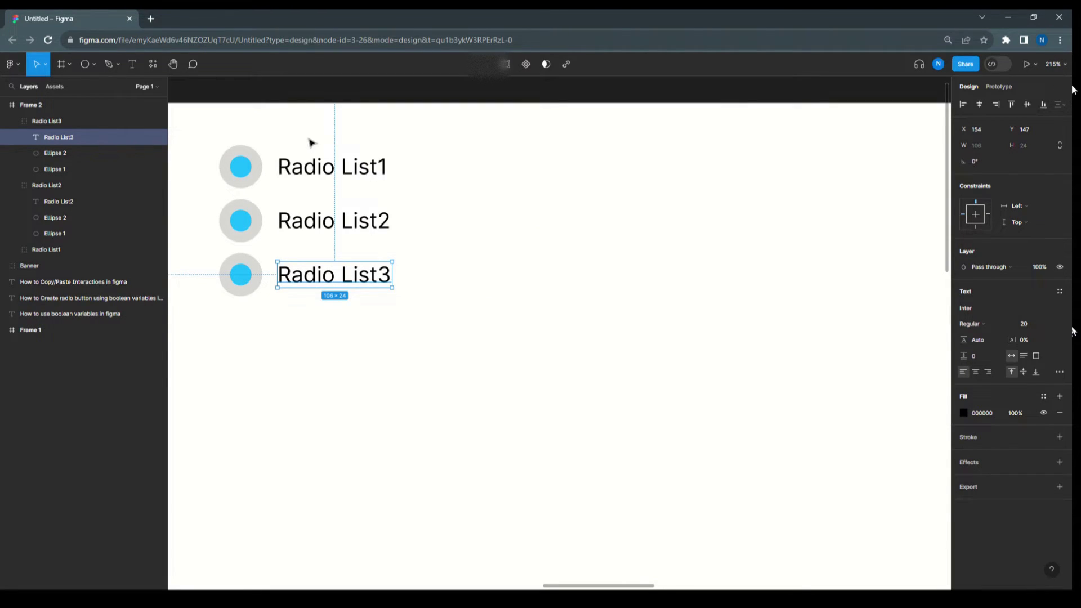
- Move the three radio button groups together further into the frame, to X 326 with the first at Y 101
click(207, 195)
drag(210, 143, 564, 300)
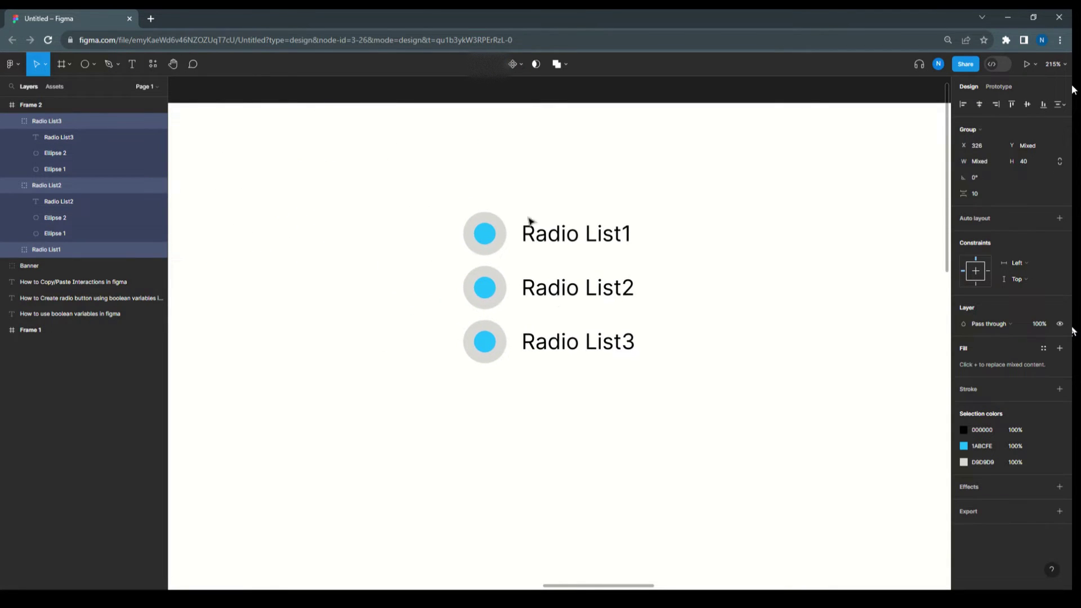
click(549, 173)
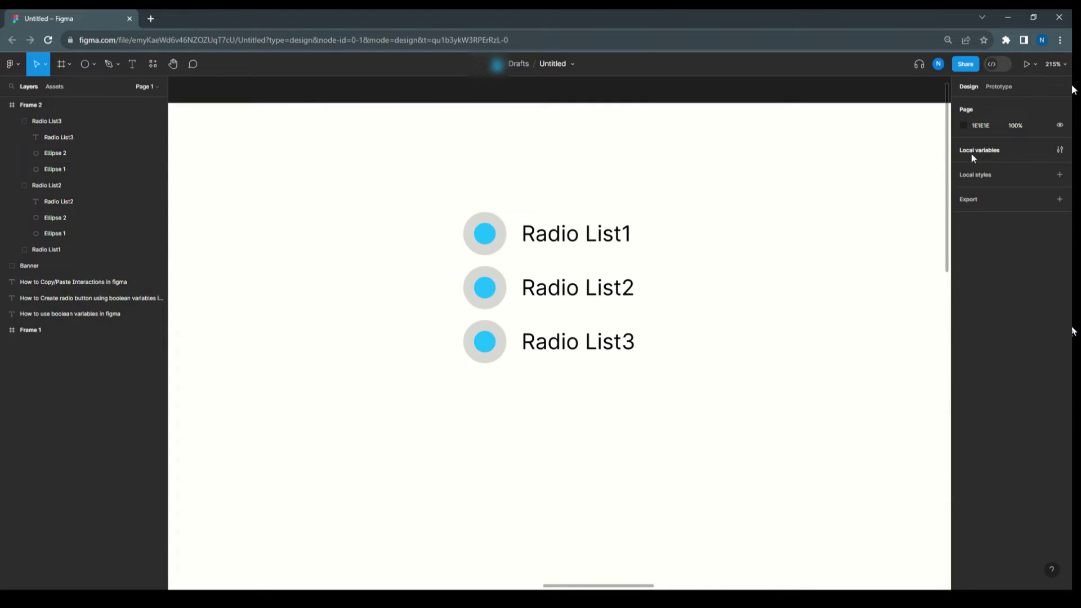
- Create two boolean local variables named RadioList1 and RadioList2, both with the value False
click(1061, 151)
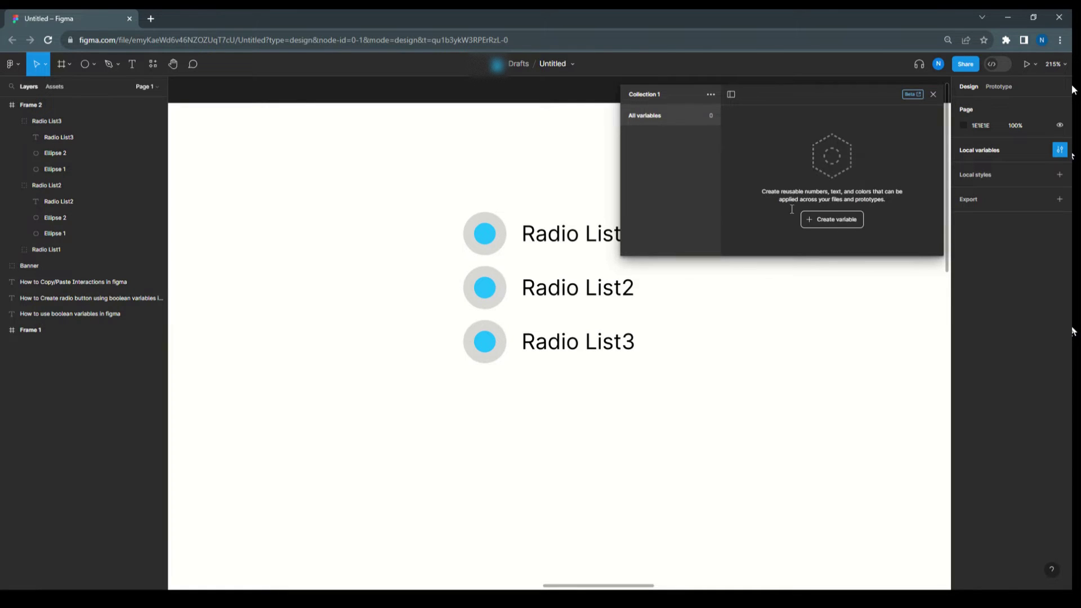
click(836, 219)
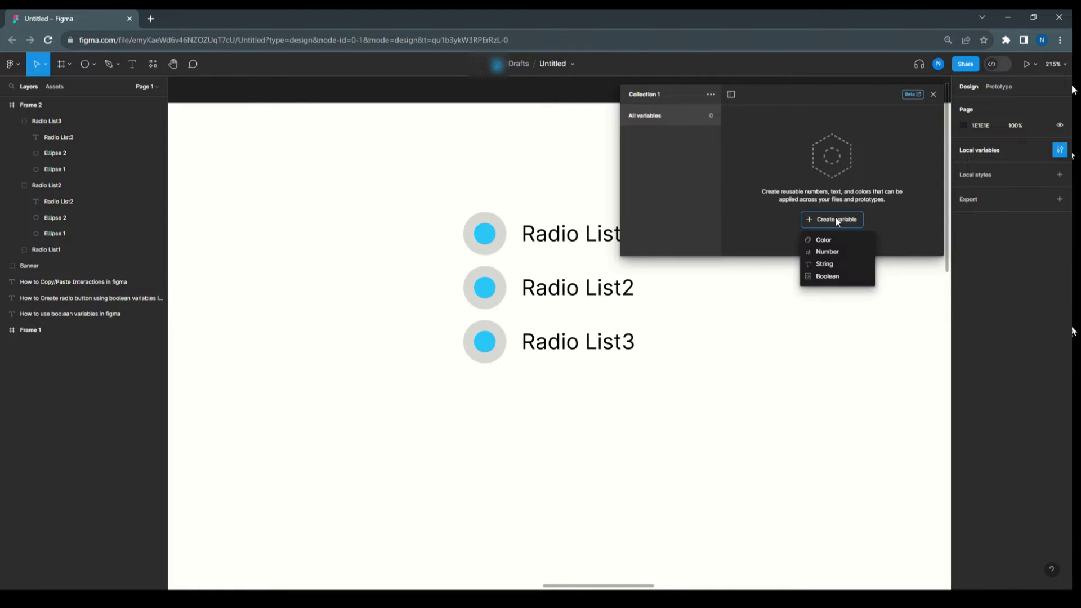
click(830, 277)
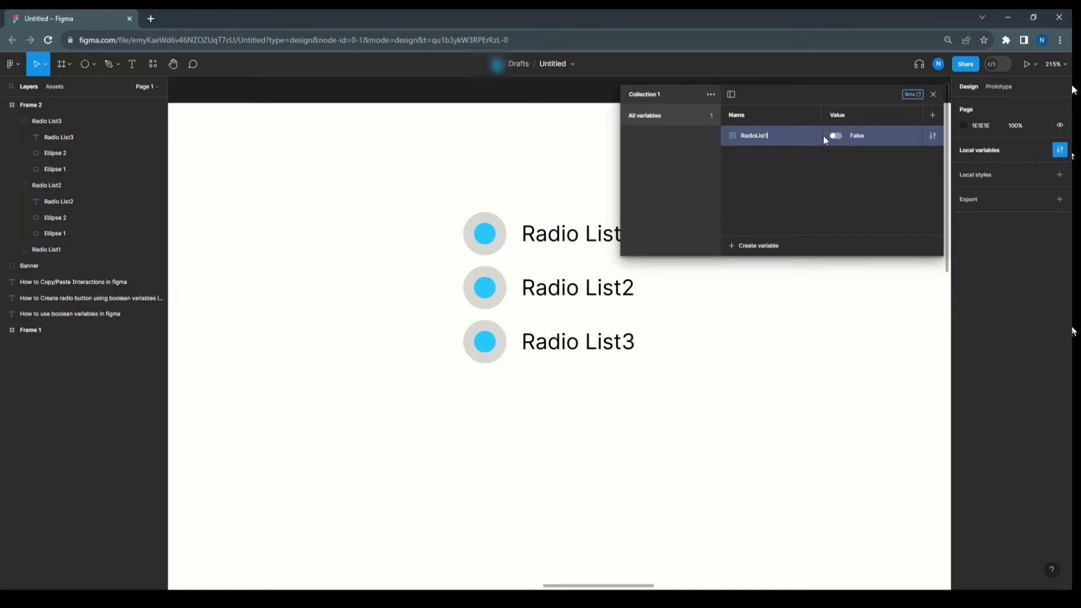
click(771, 251)
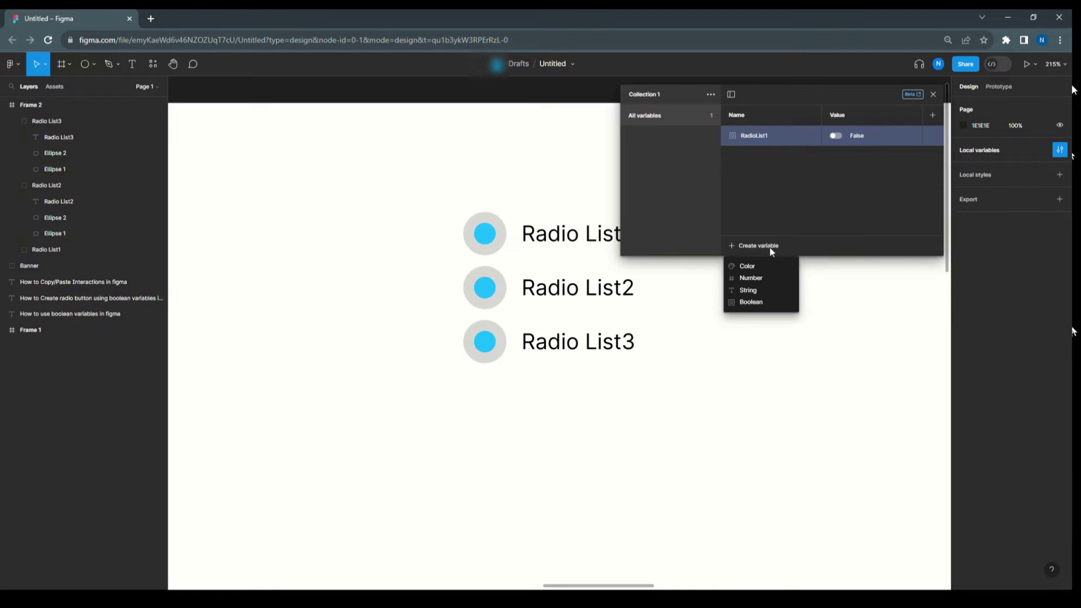
click(761, 299)
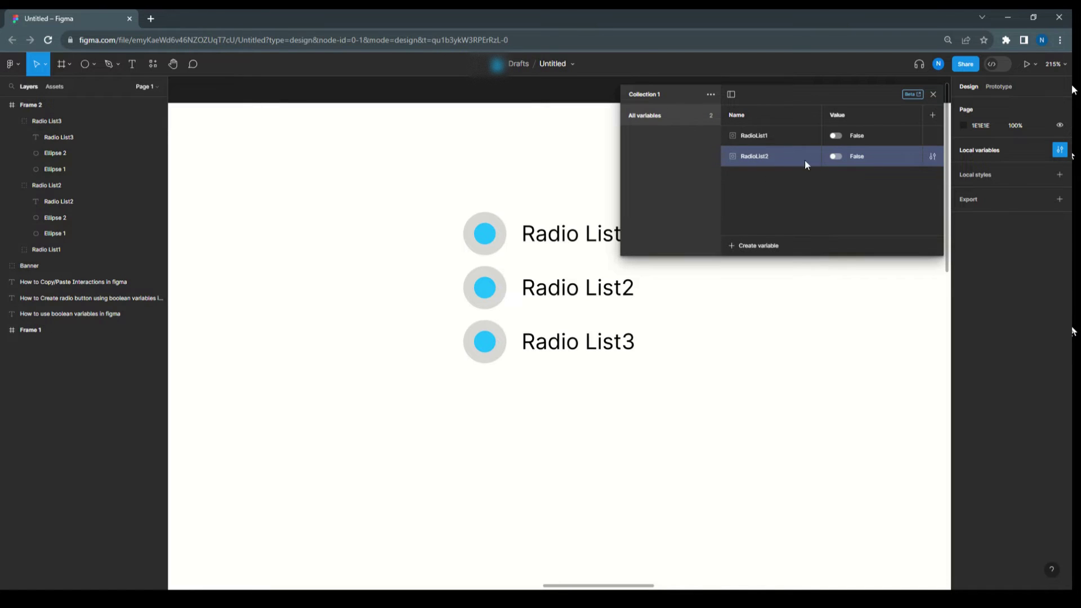
- Add a third boolean variable named RadioList3 with the value False and close the local variables
click(752, 247)
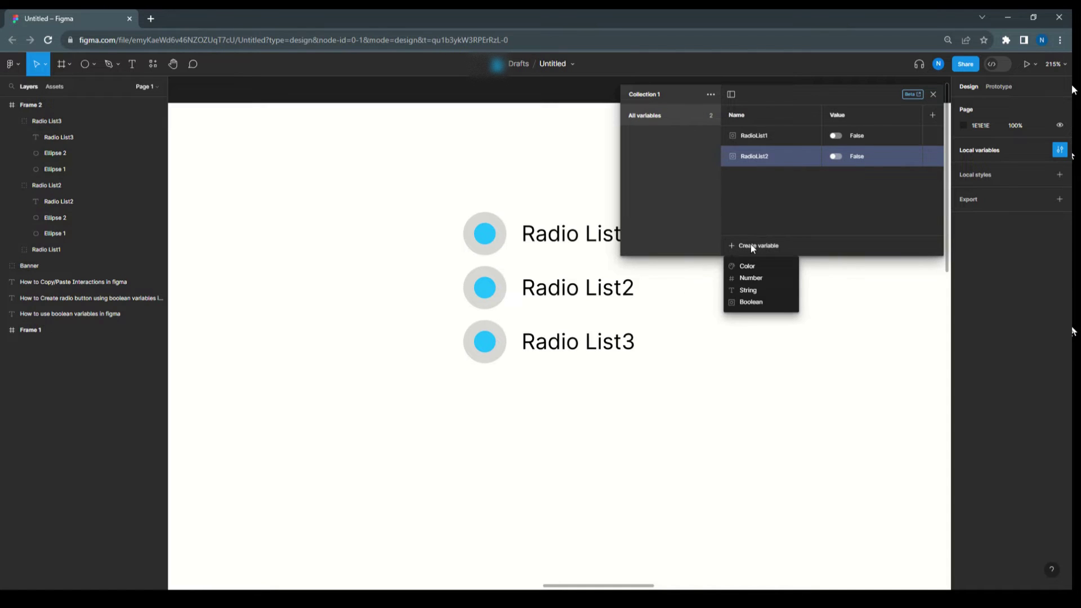
click(746, 299)
text(Radio)
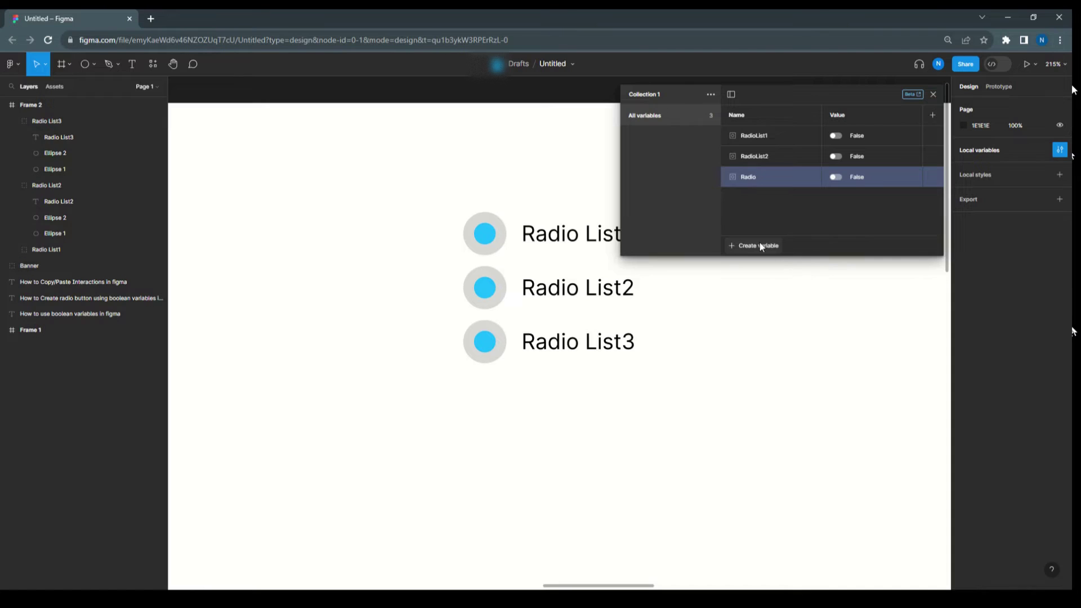
text(List3)
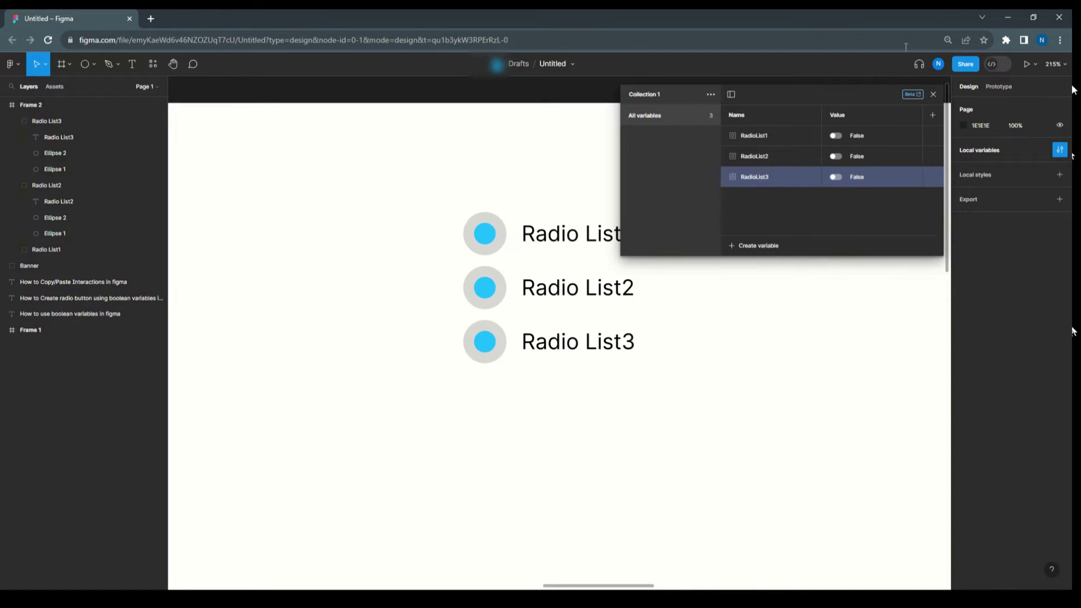
click(934, 94)
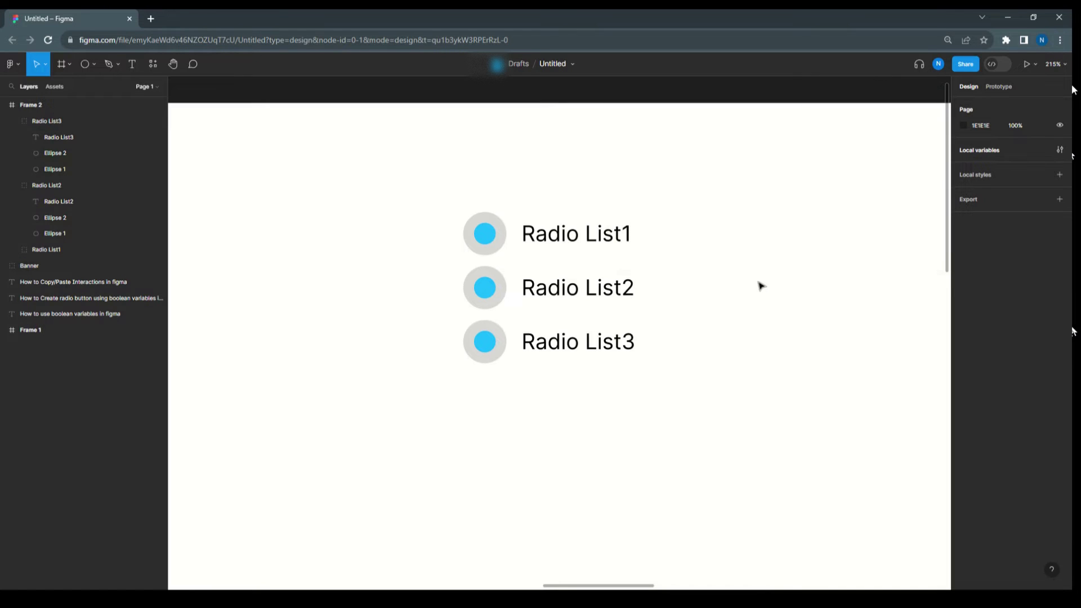
- Bind the visibility of the blue inner circle in the Radio List1 group to the RadioList1 variable
drag(591, 406, 529, 406)
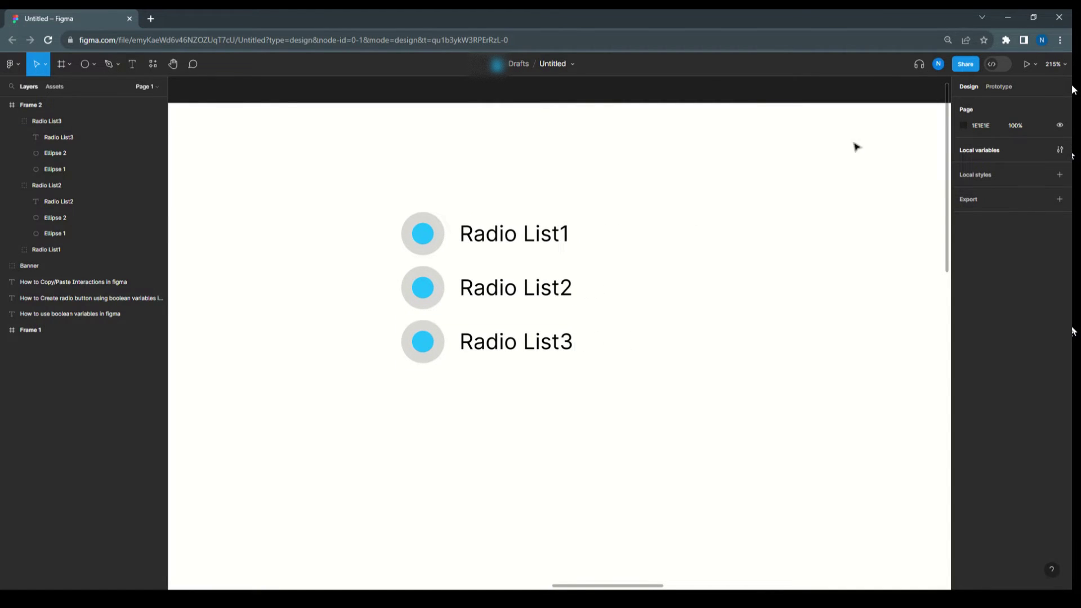
click(551, 221)
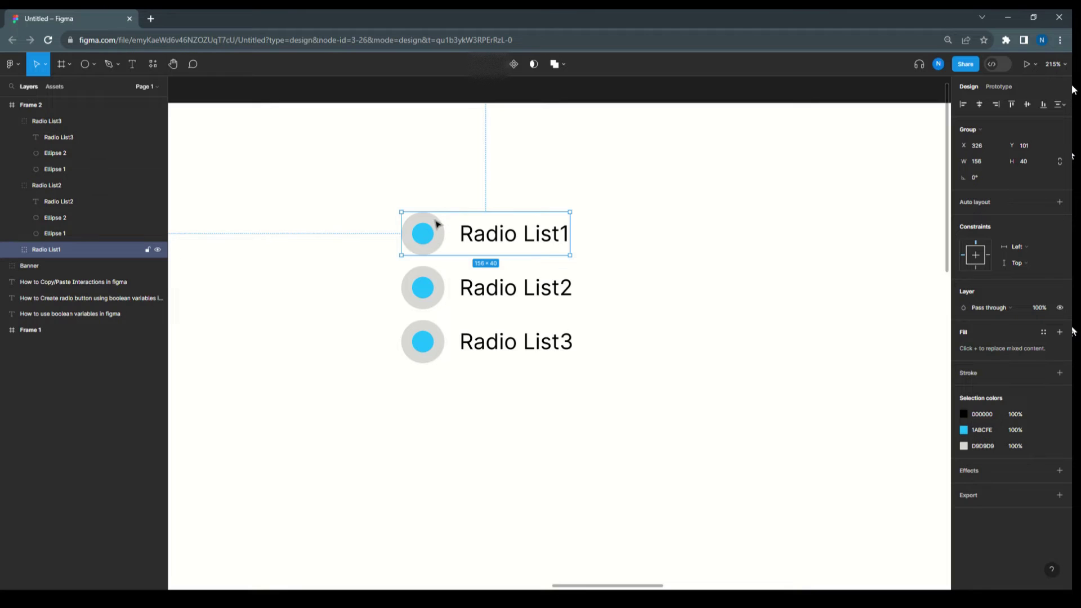
double_click(437, 221)
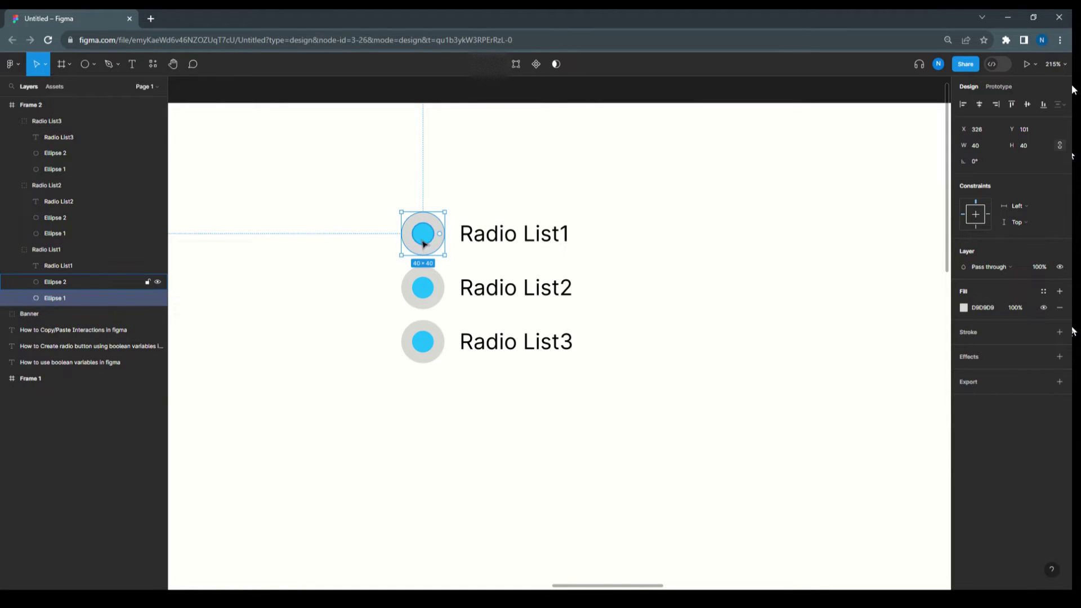
click(425, 241)
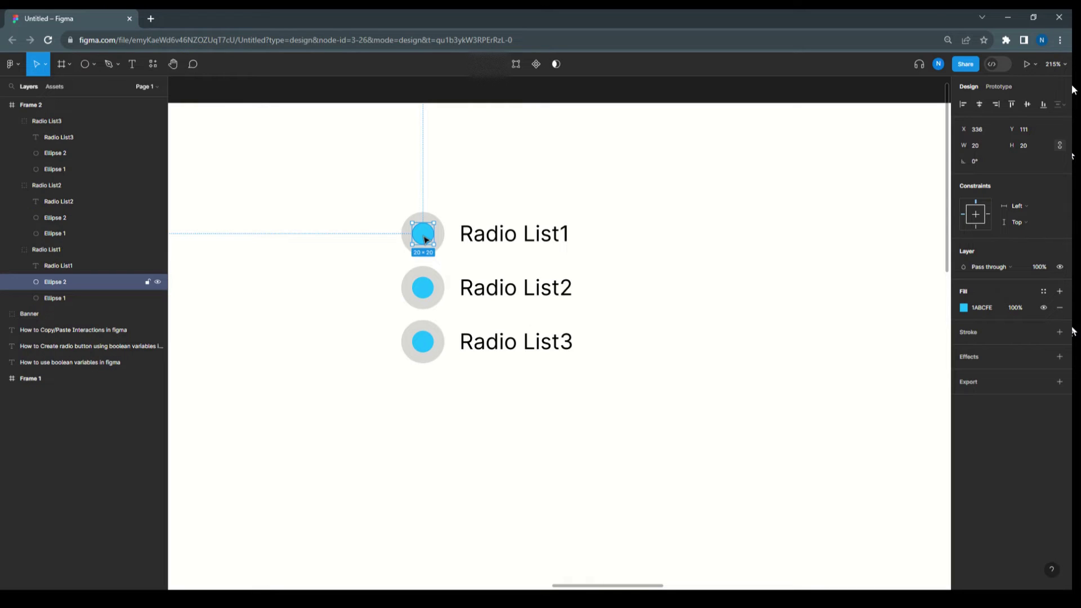
click(1060, 268)
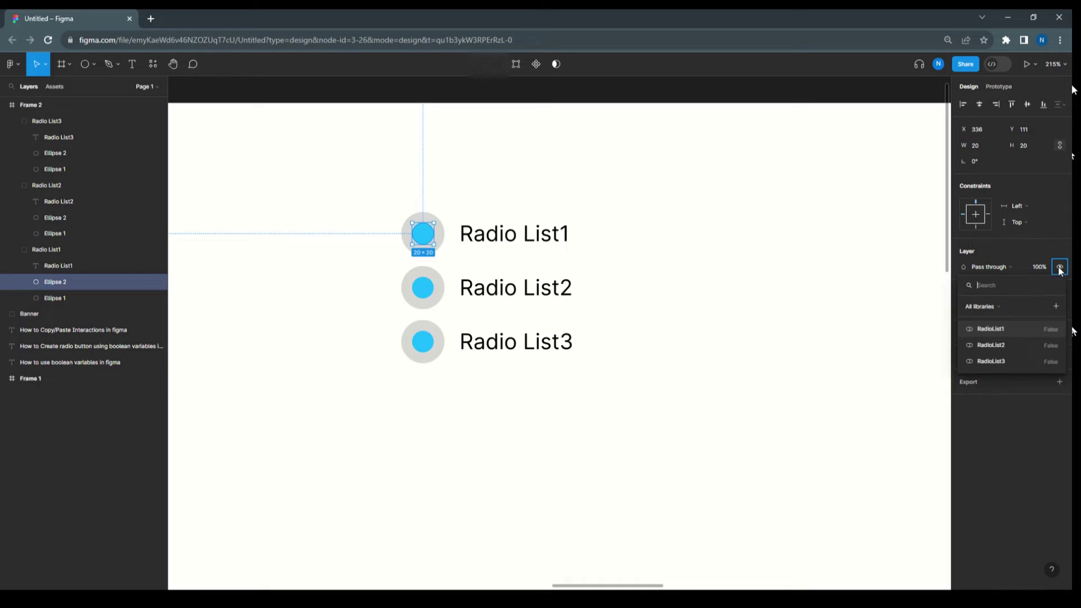
click(990, 328)
- Bind the visibility of the blue inner circle in the Radio List2 group to the RadioList2 variable
click(428, 291)
double_click(423, 288)
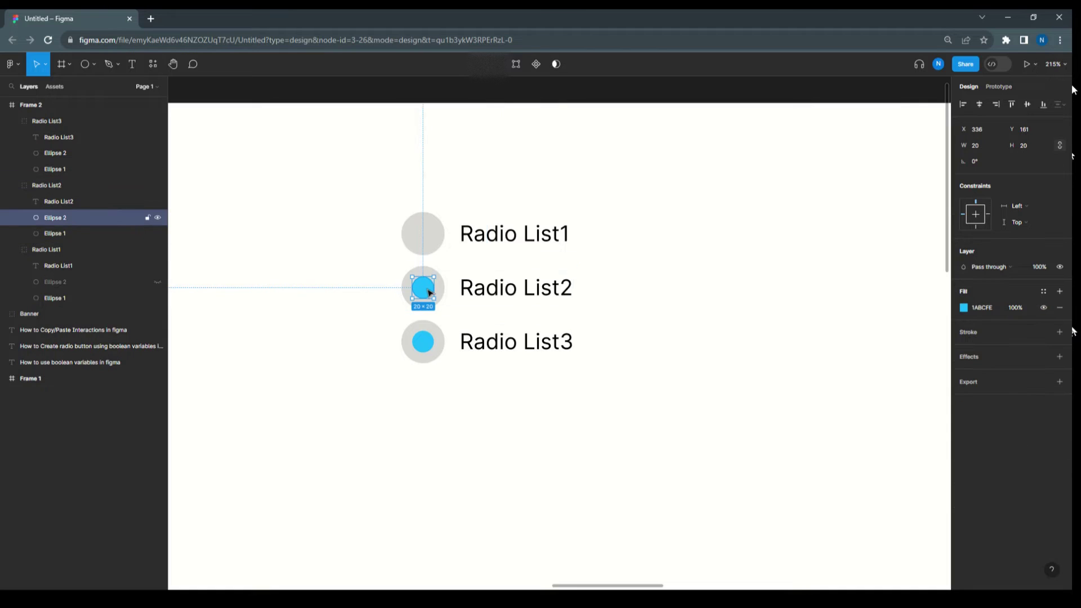
click(1061, 267)
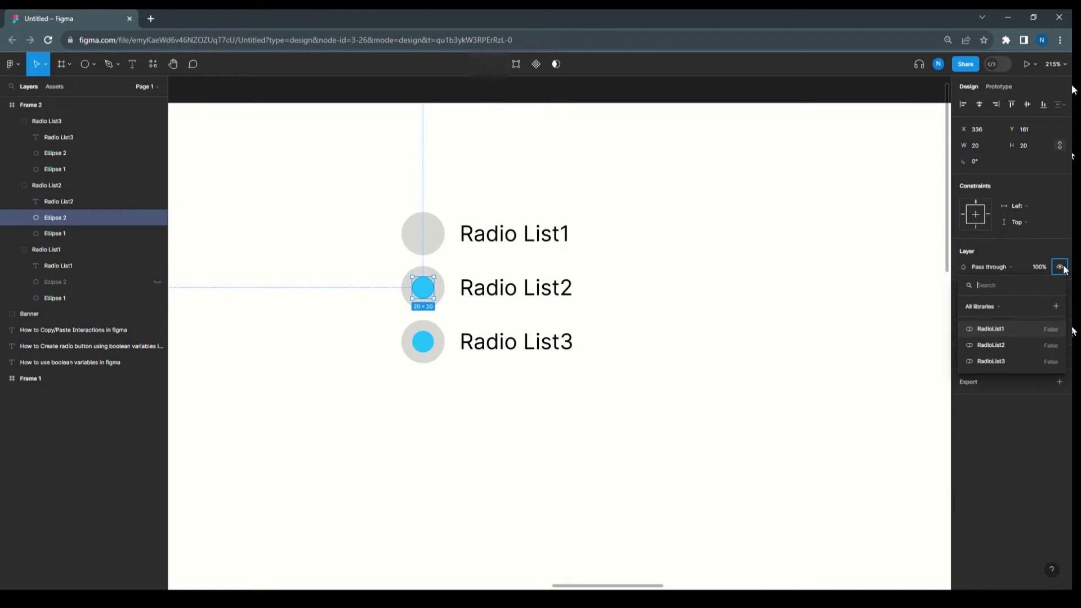
click(1020, 342)
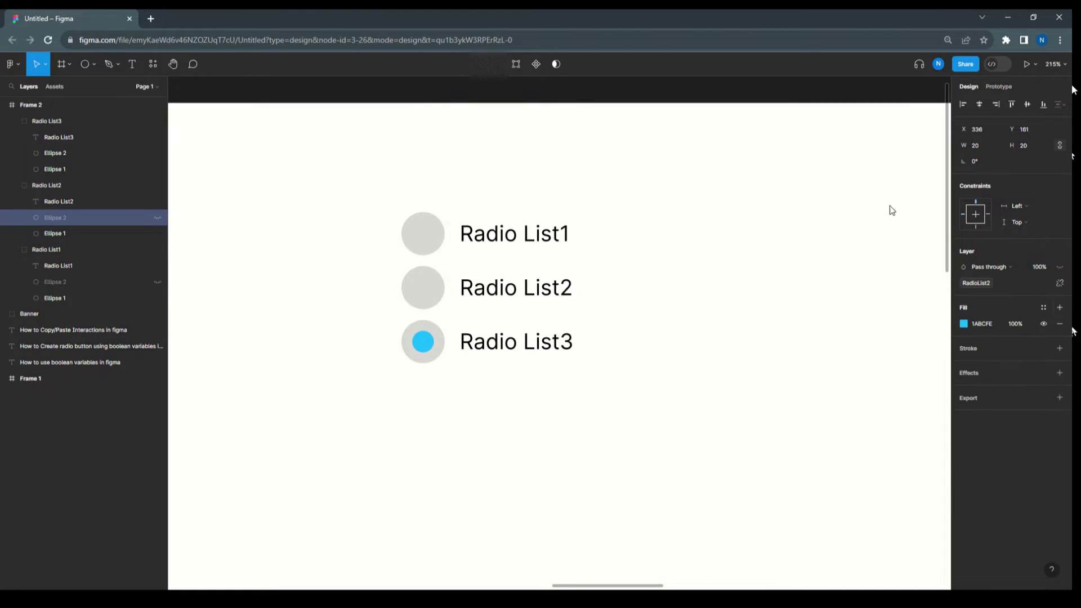
- Bind the visibility of the blue inner circle in the Radio List3 group to the RadioList3 variable and clear the selection
double_click(425, 345)
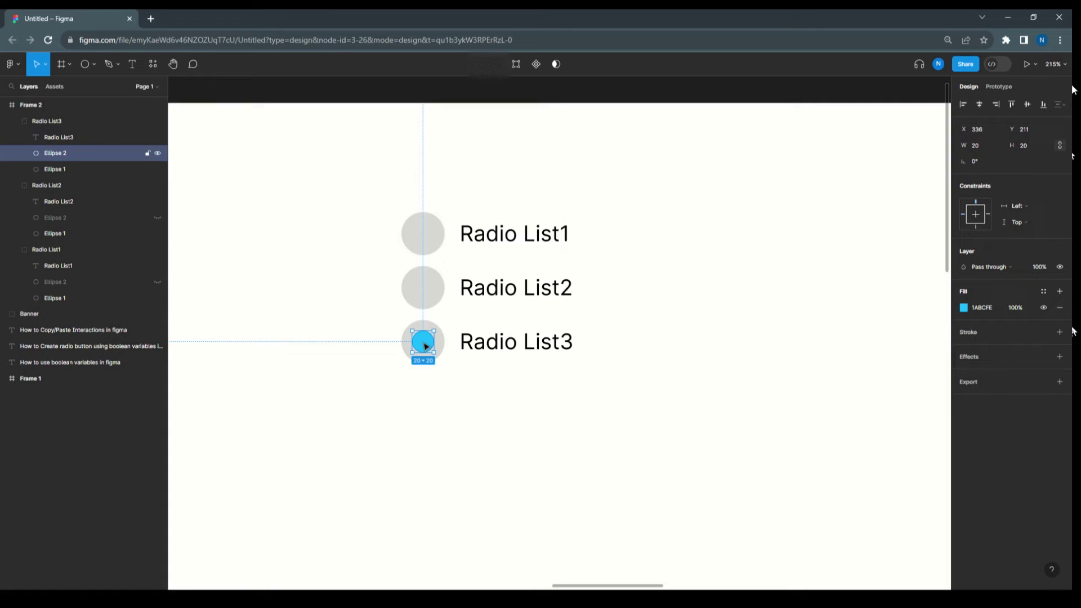
click(1060, 267)
click(1007, 361)
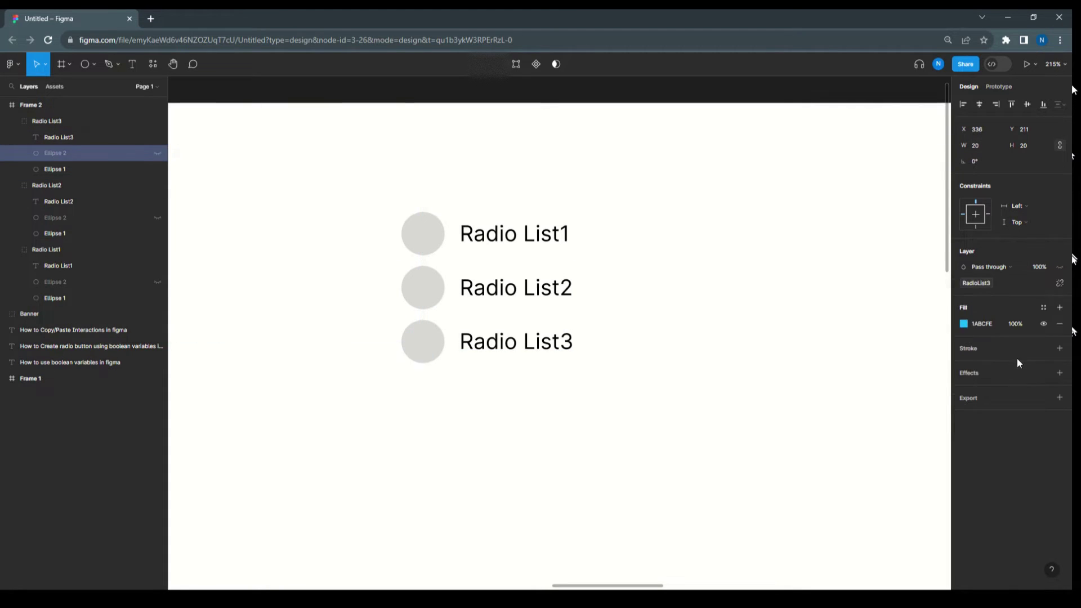
click(640, 212)
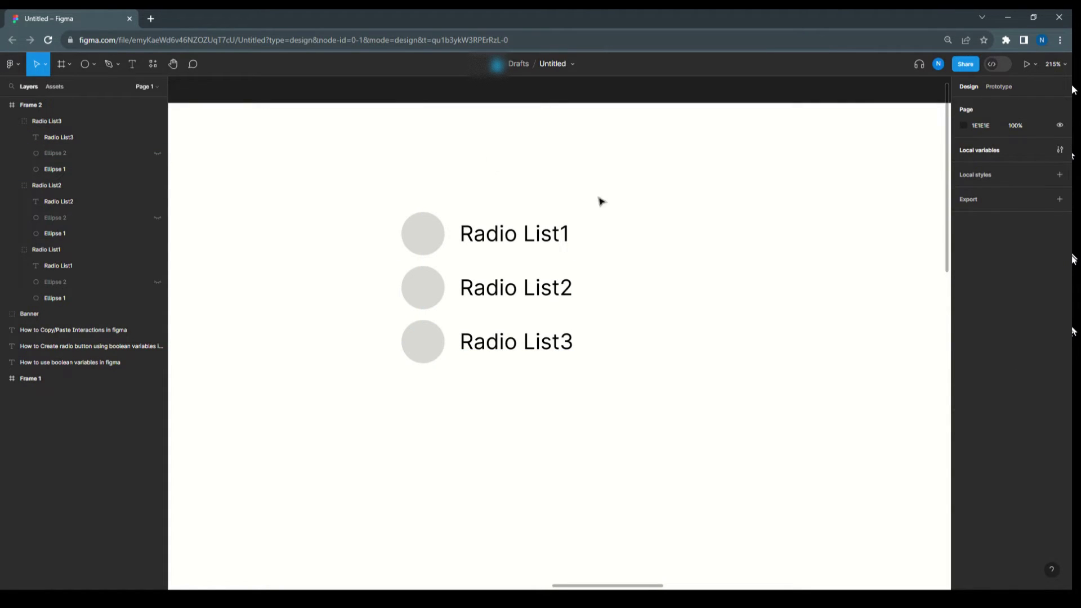
- Add an On click prototype interaction with a Conditional action to the whole Radio List1 group
click(1004, 90)
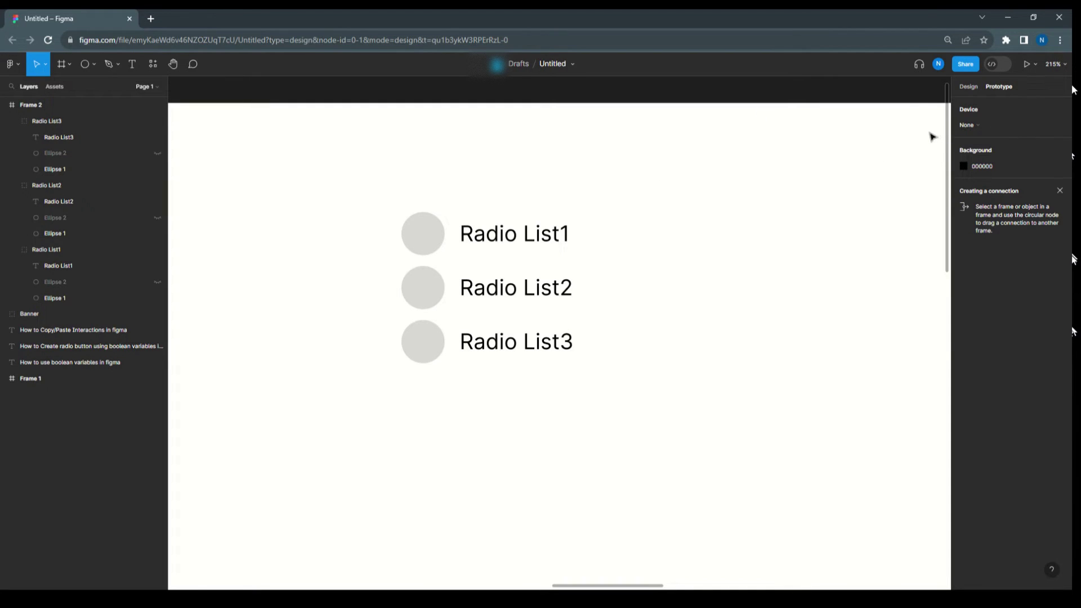
click(494, 235)
click(494, 235)
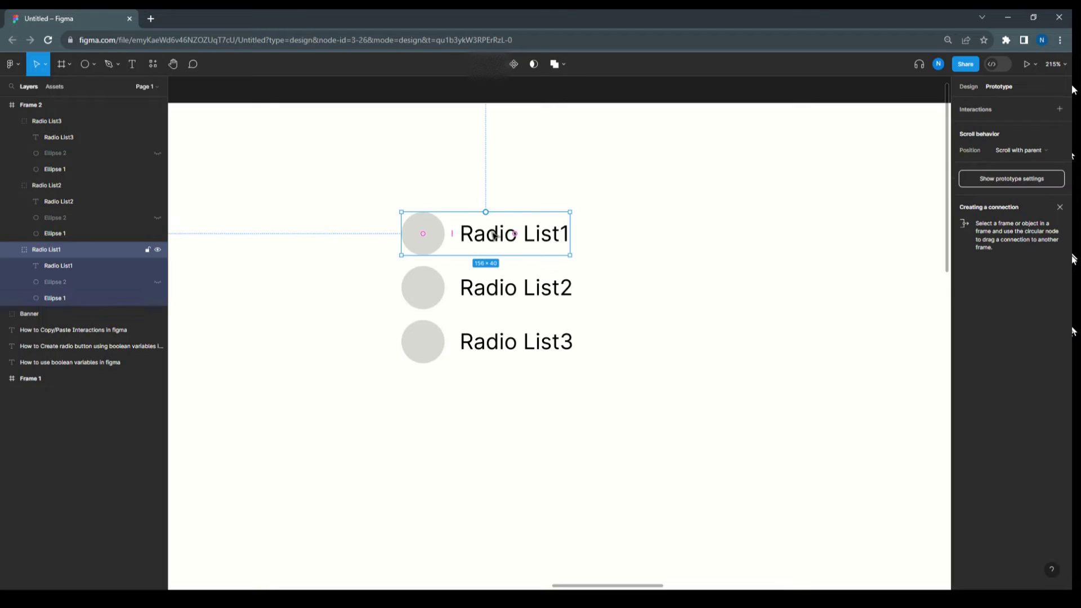
click(13, 249)
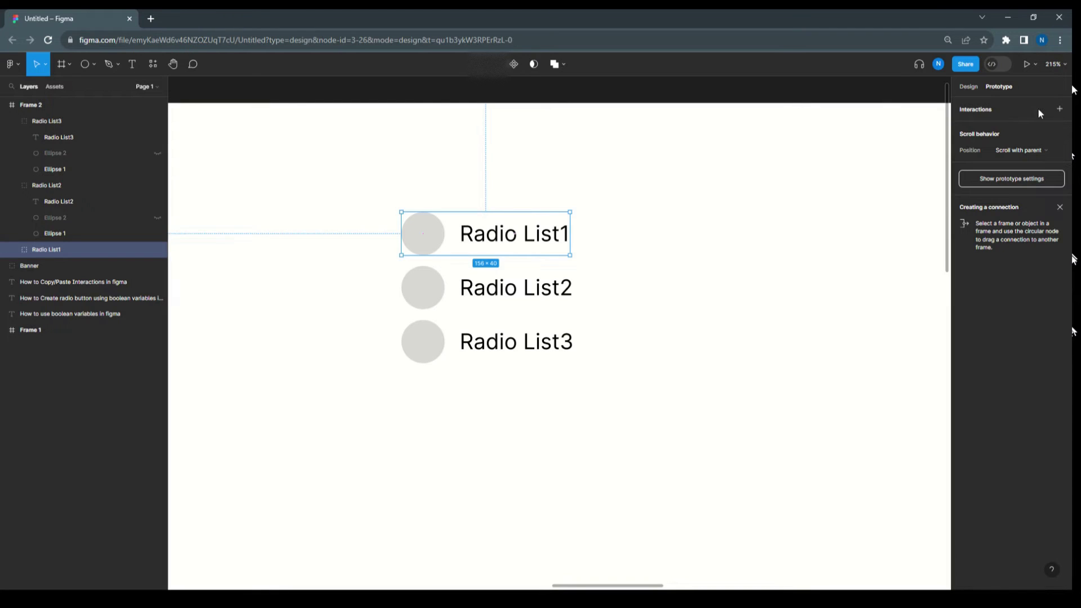
click(1059, 109)
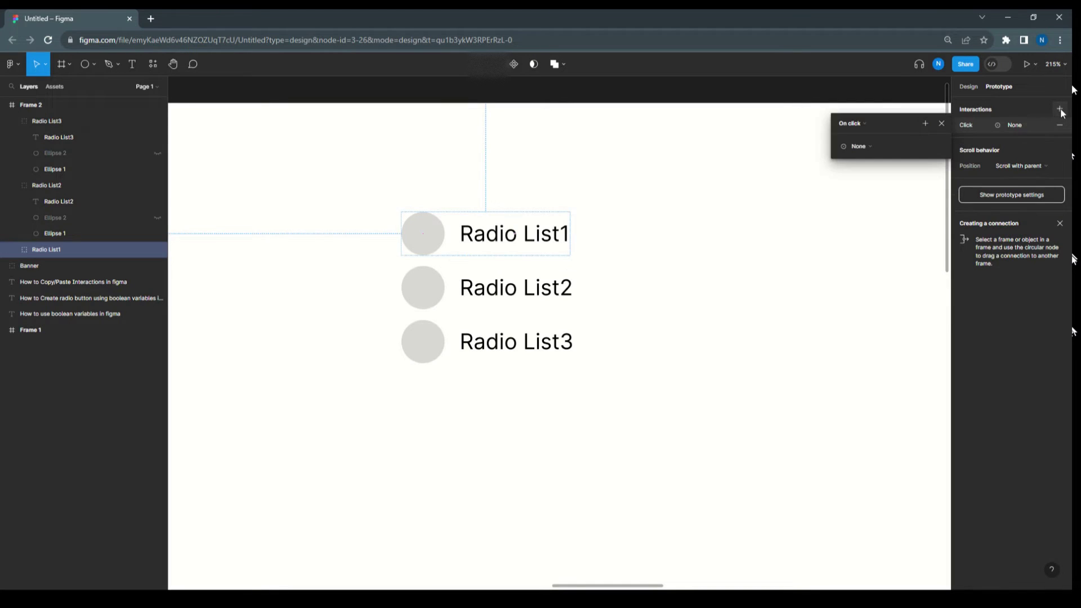
click(873, 146)
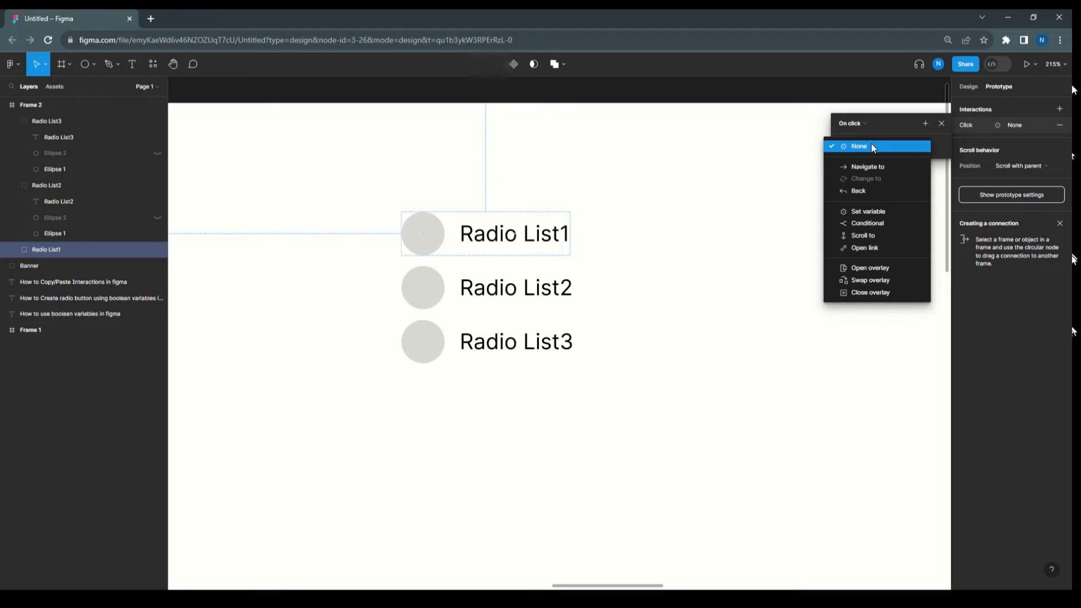
click(868, 224)
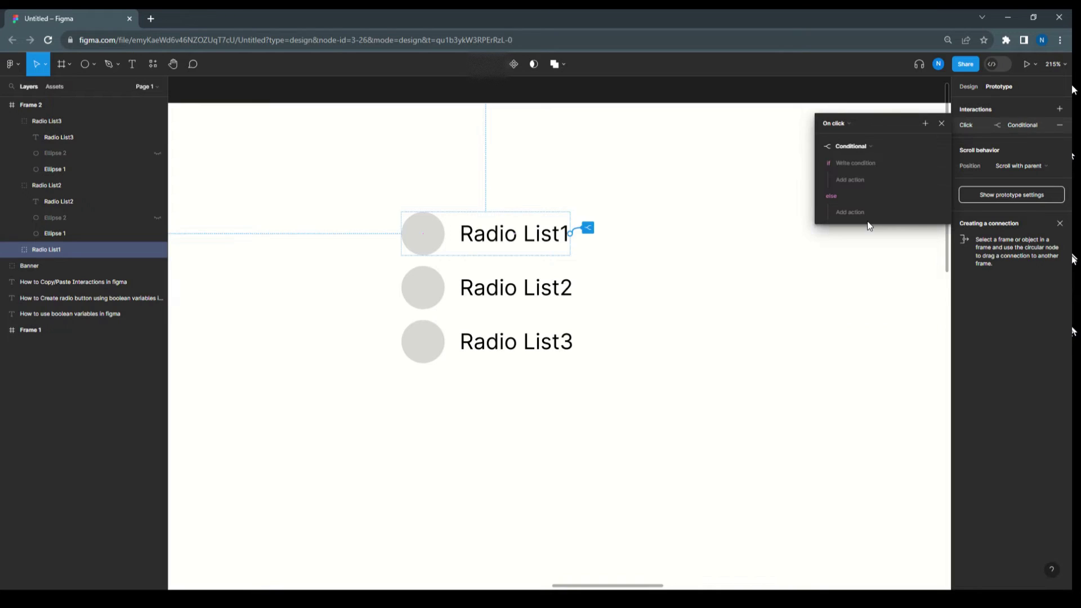
- Set the first conditional's if condition to RadioList1 == false
click(852, 163)
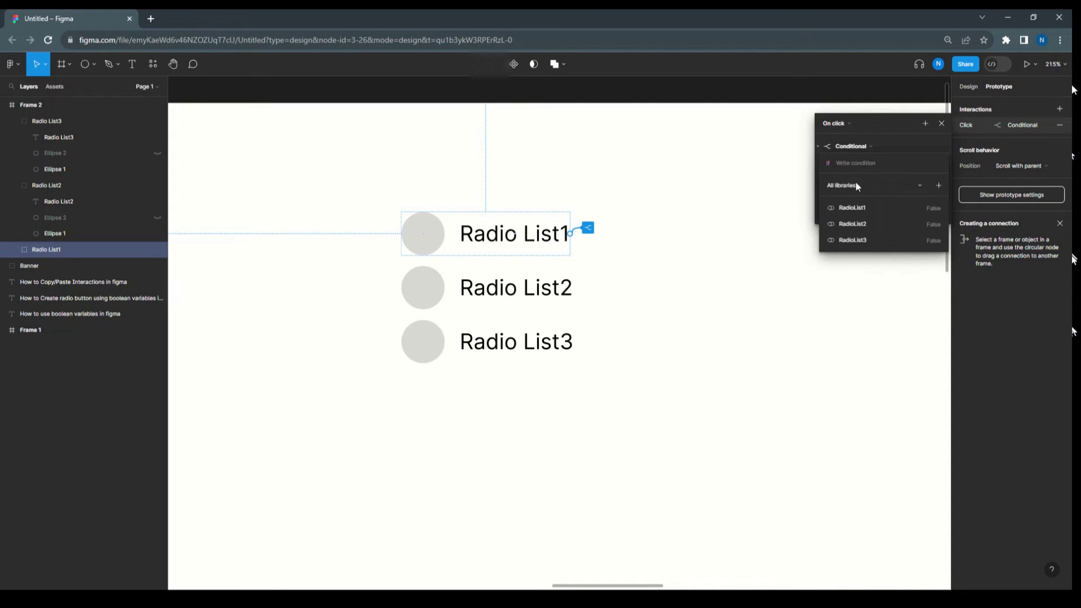
click(859, 208)
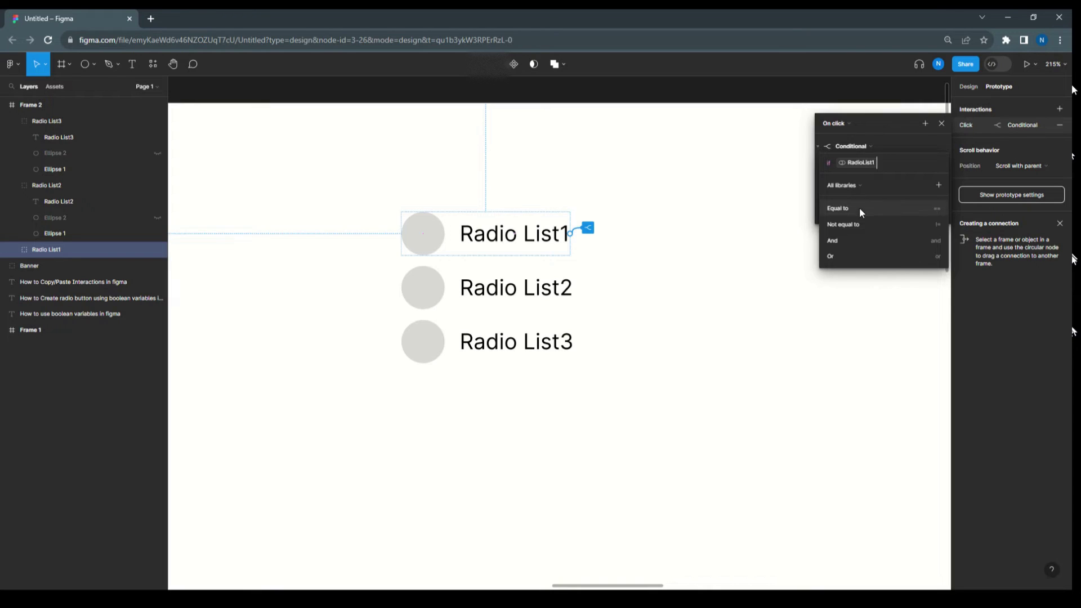
click(859, 209)
click(852, 224)
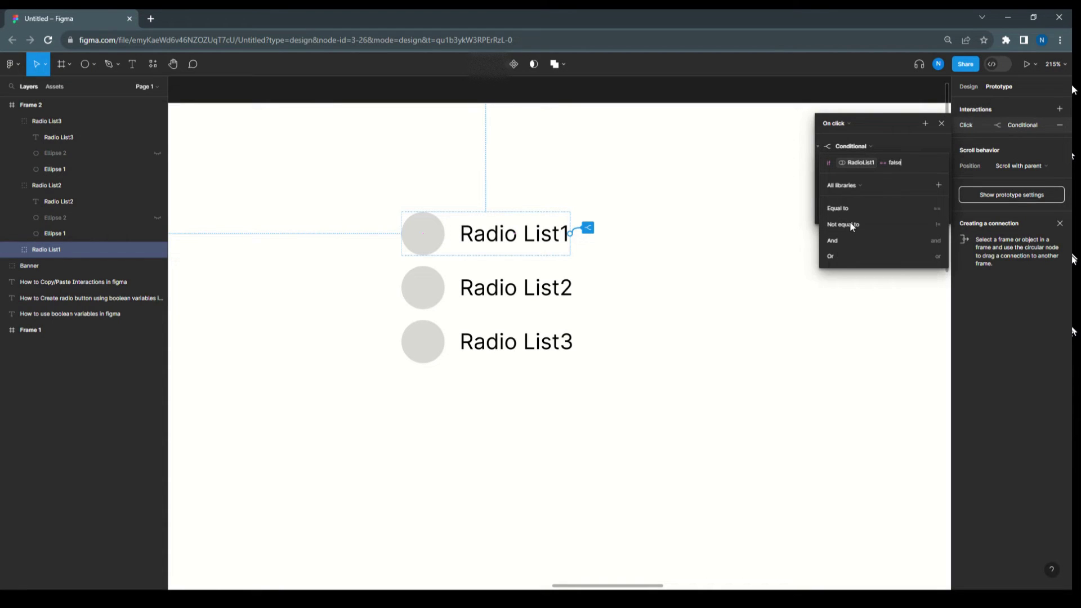
click(909, 138)
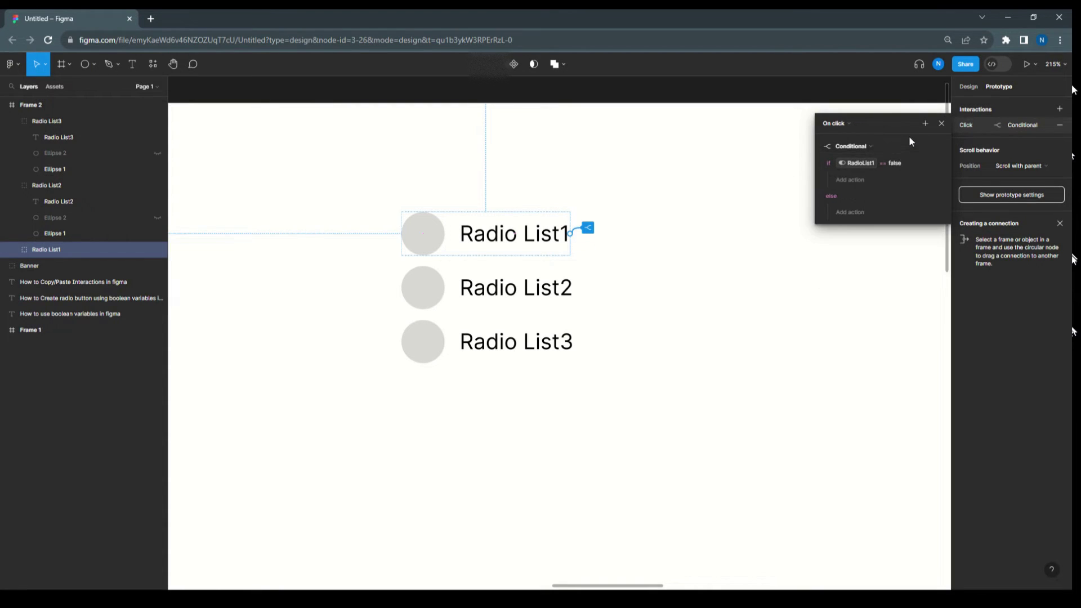
- Under the first conditional's if branch, add a Set variable action that sets RadioList1 to true
click(851, 182)
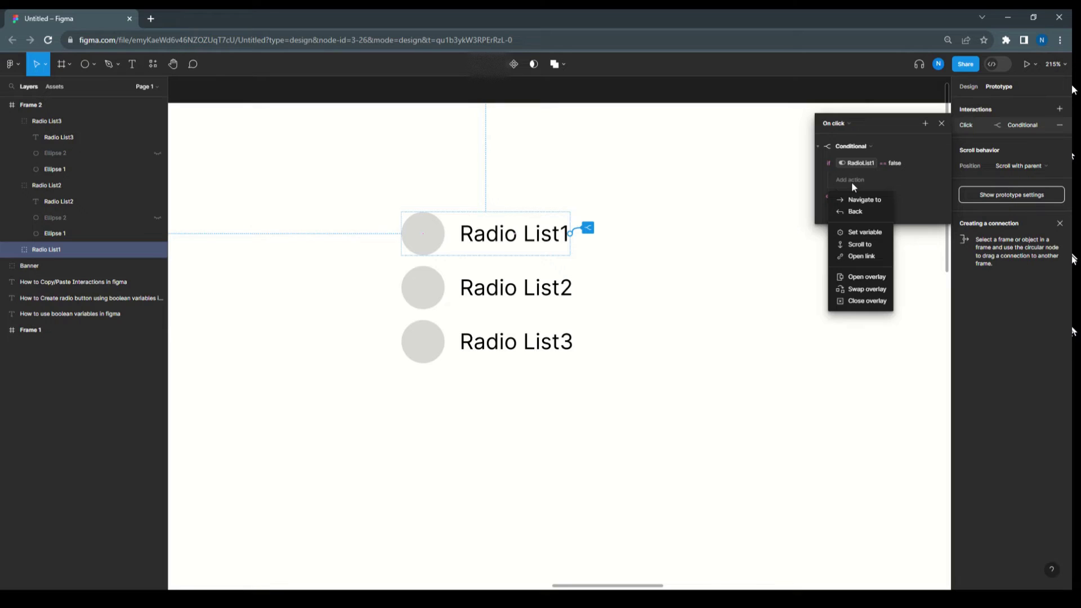
click(861, 232)
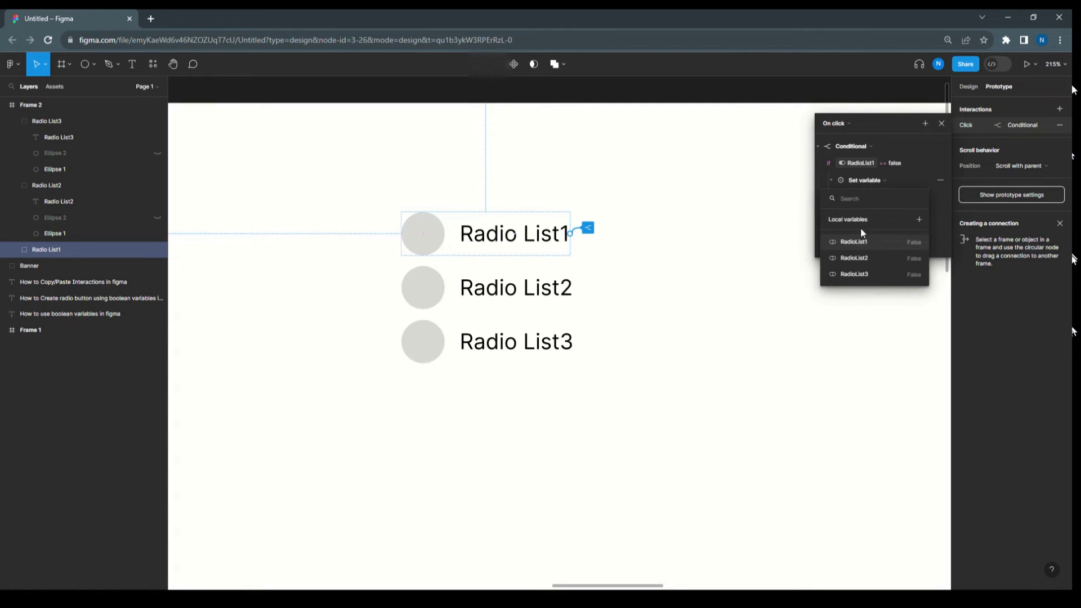
click(860, 241)
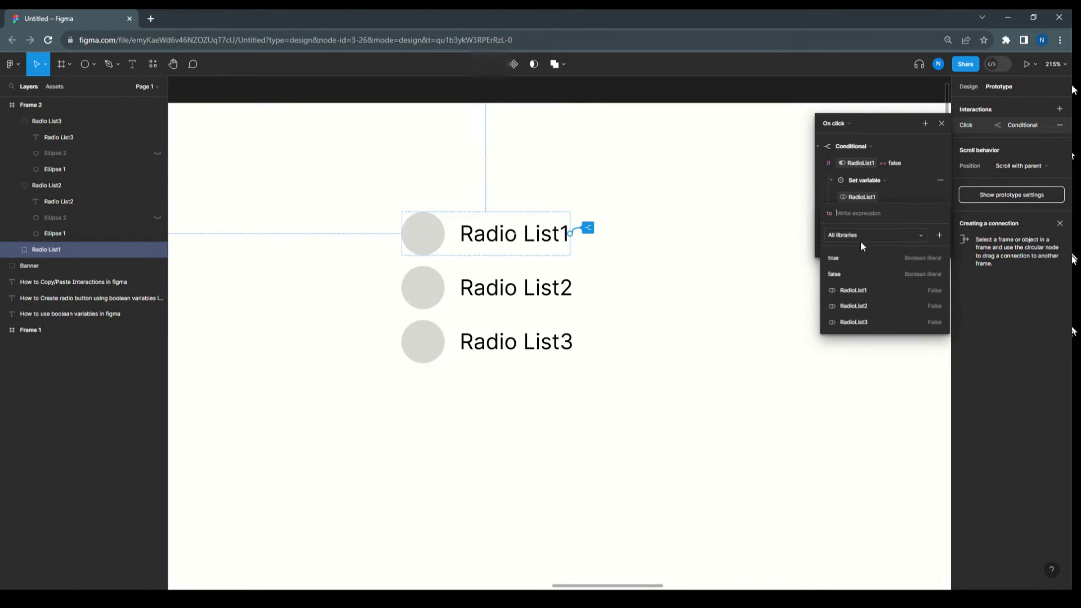
click(837, 258)
click(906, 145)
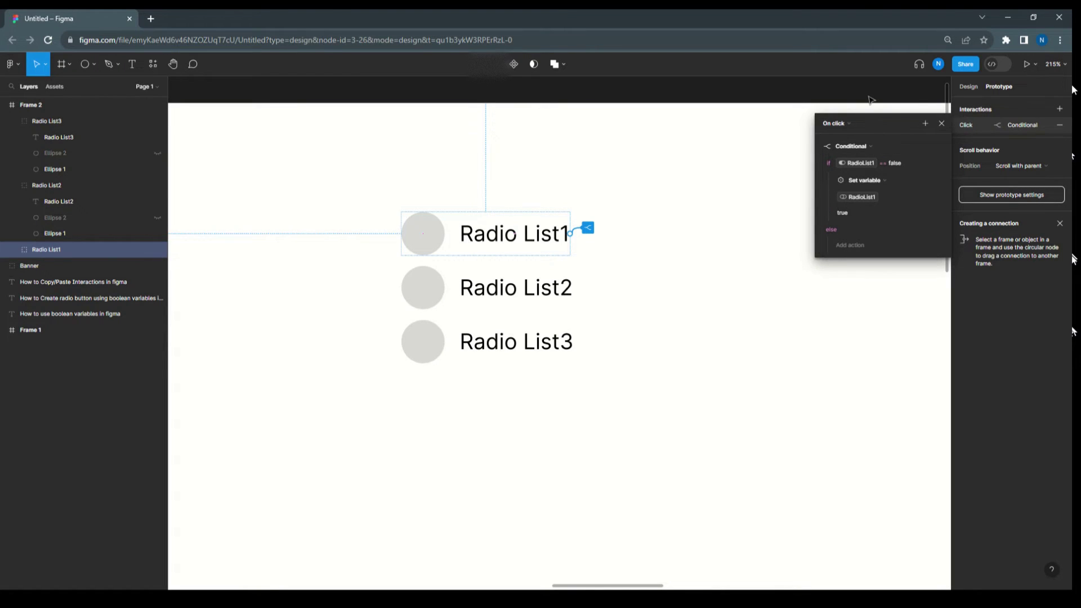
- Add a second conditional to the Radio List1 interaction: if RadioList1 == true, set RadioList2 to false
click(925, 123)
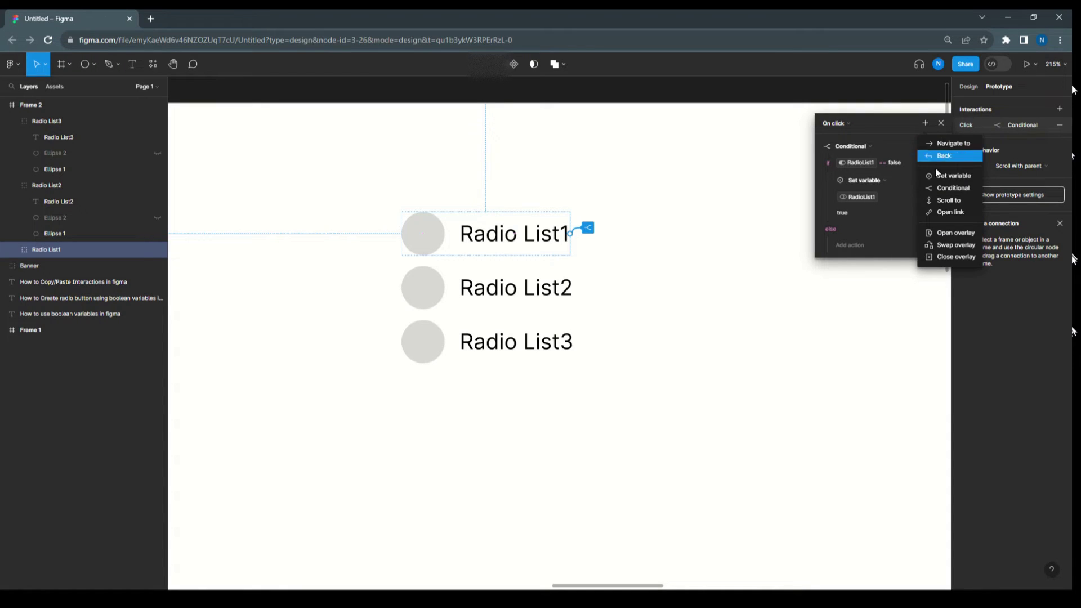
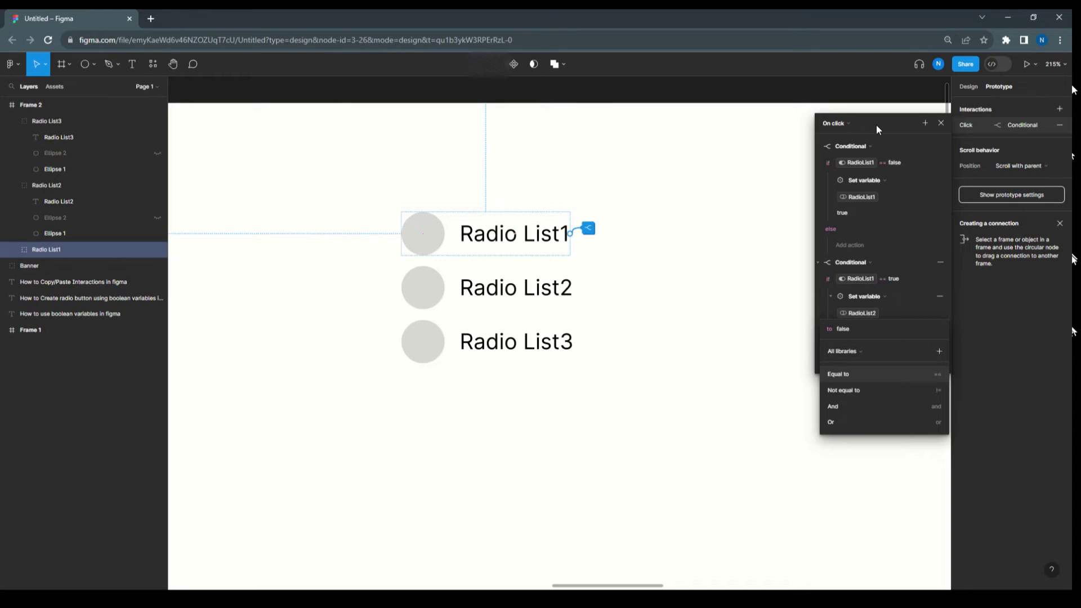
key(Return)
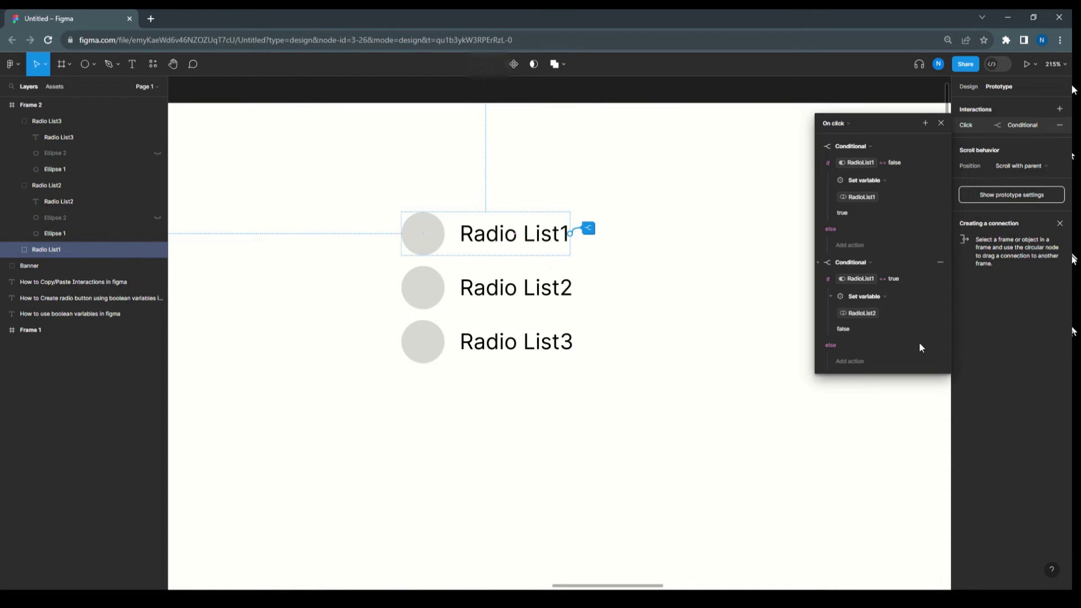
- Add a third conditional to the Radio List1 interaction with the condition RadioList1 == true
click(926, 122)
click(945, 189)
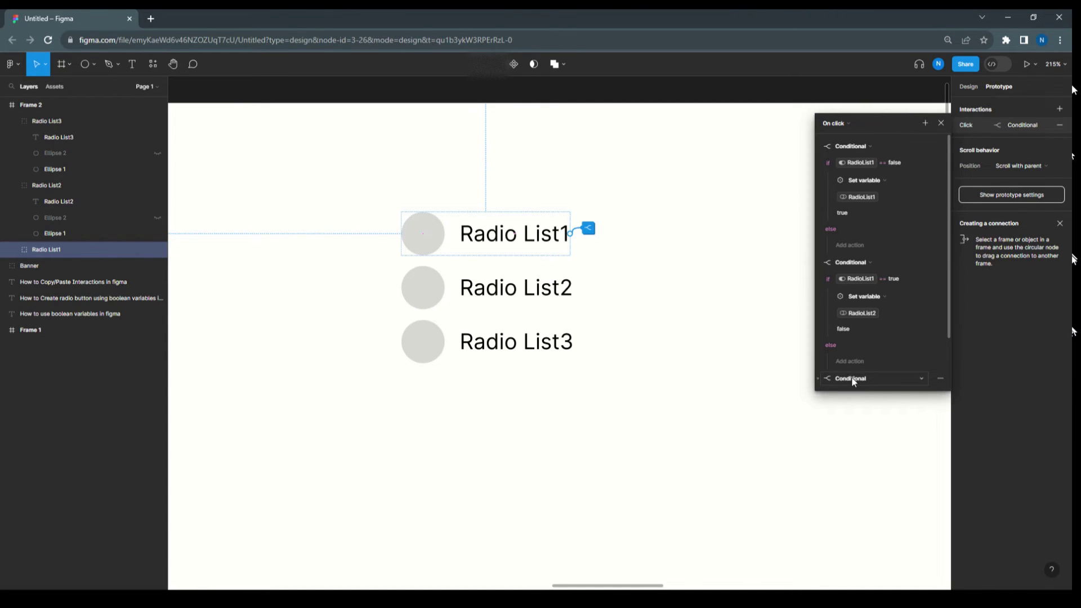
click(828, 378)
click(867, 329)
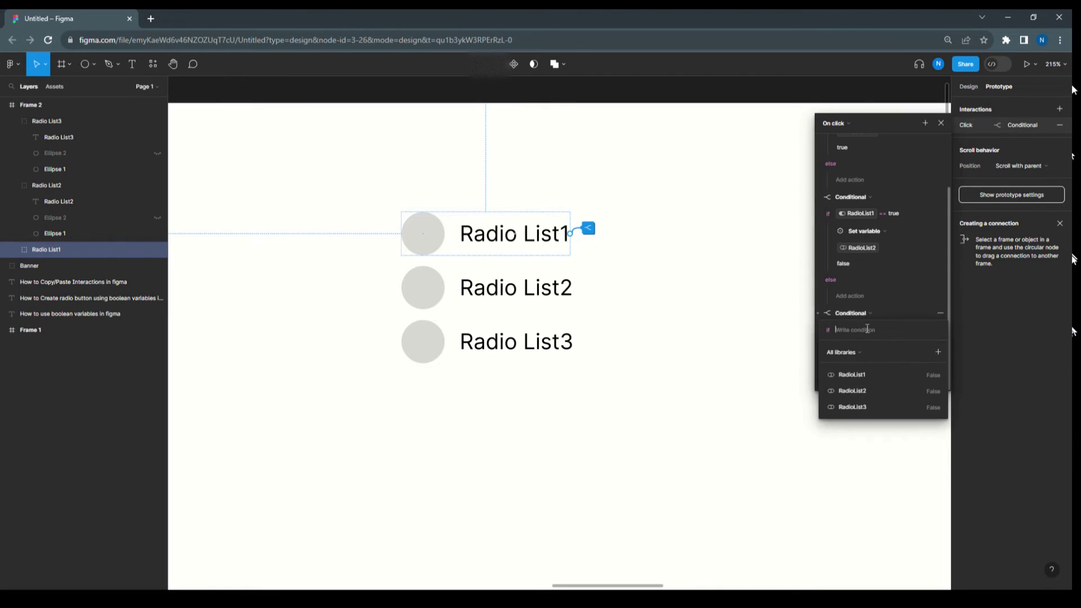
click(857, 376)
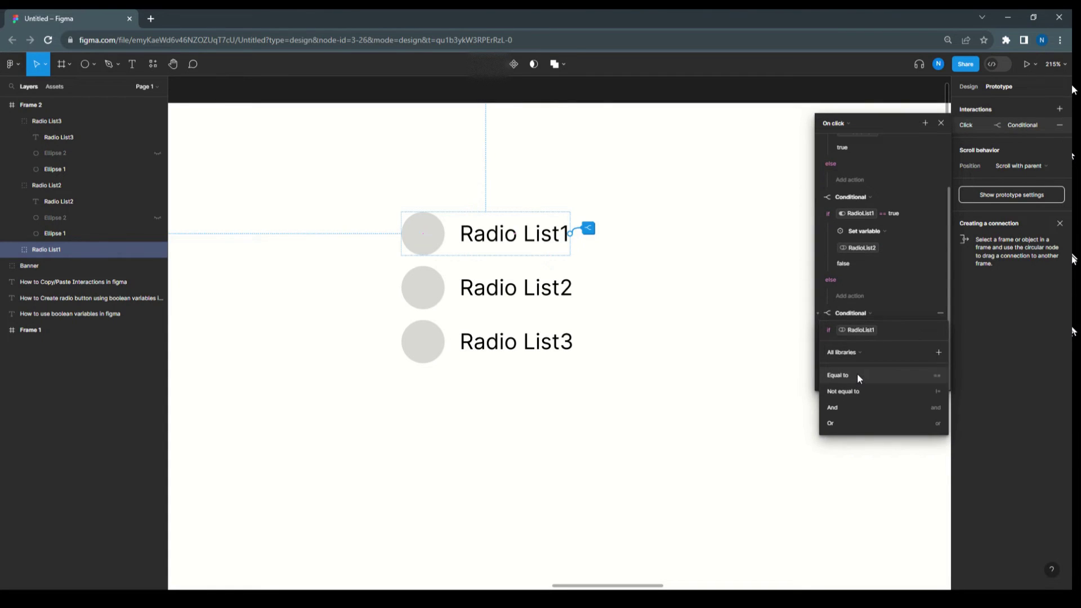
click(857, 373)
click(846, 374)
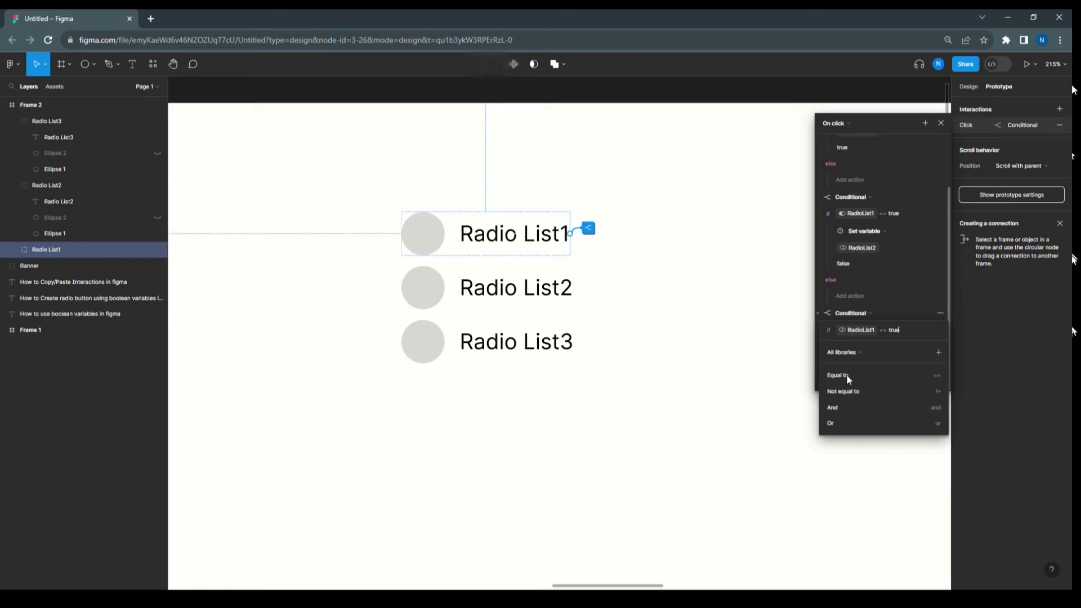
click(908, 304)
- Under the third conditional's if branch, add a Set variable action that sets RadioList3 to false, and close the Radio List1 interaction
click(857, 346)
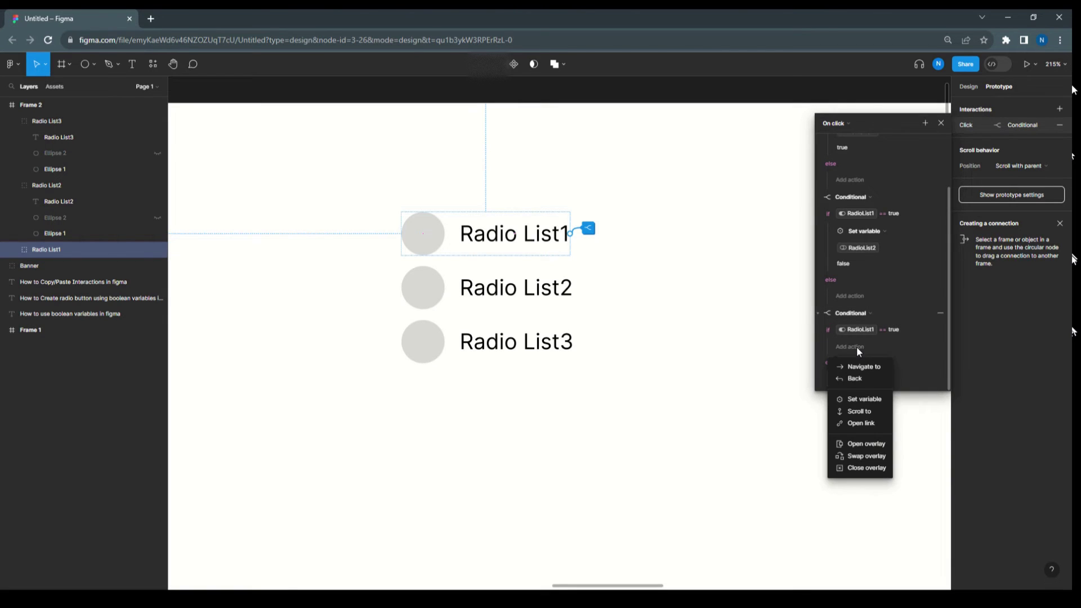
click(862, 402)
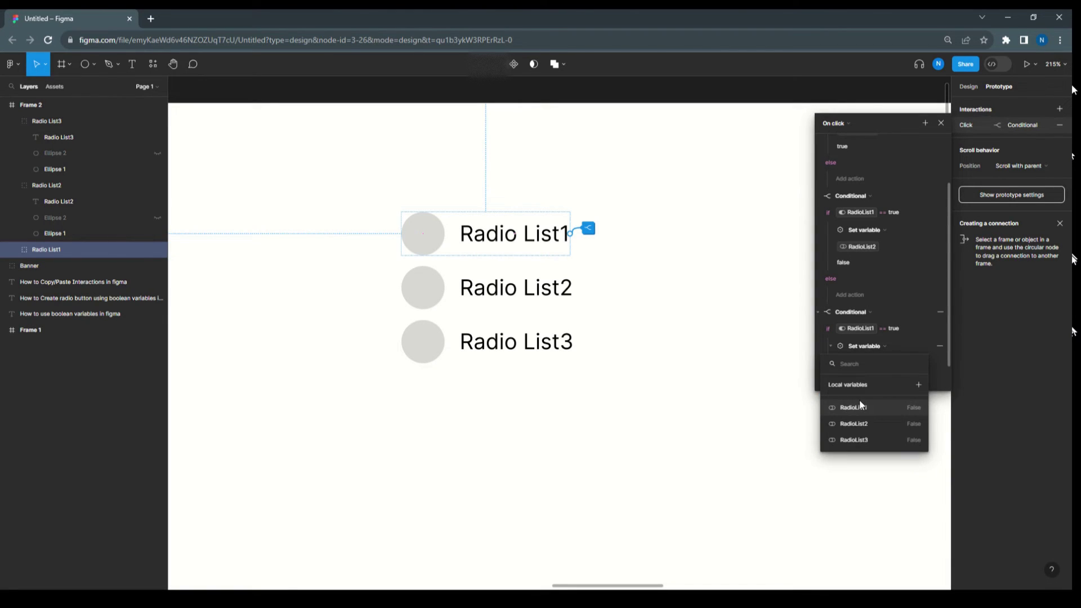
click(858, 439)
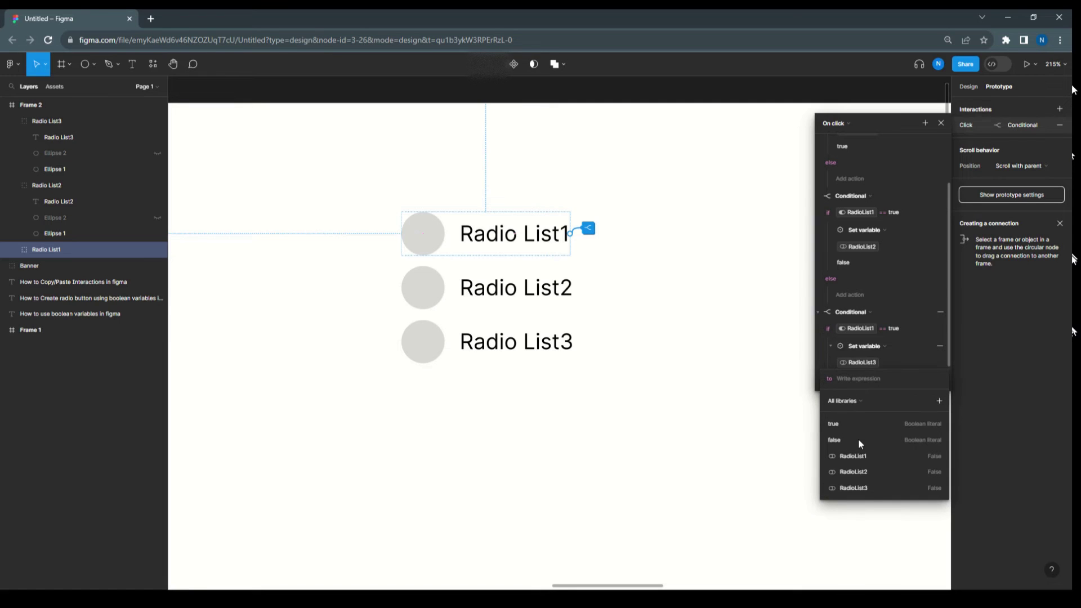
click(840, 439)
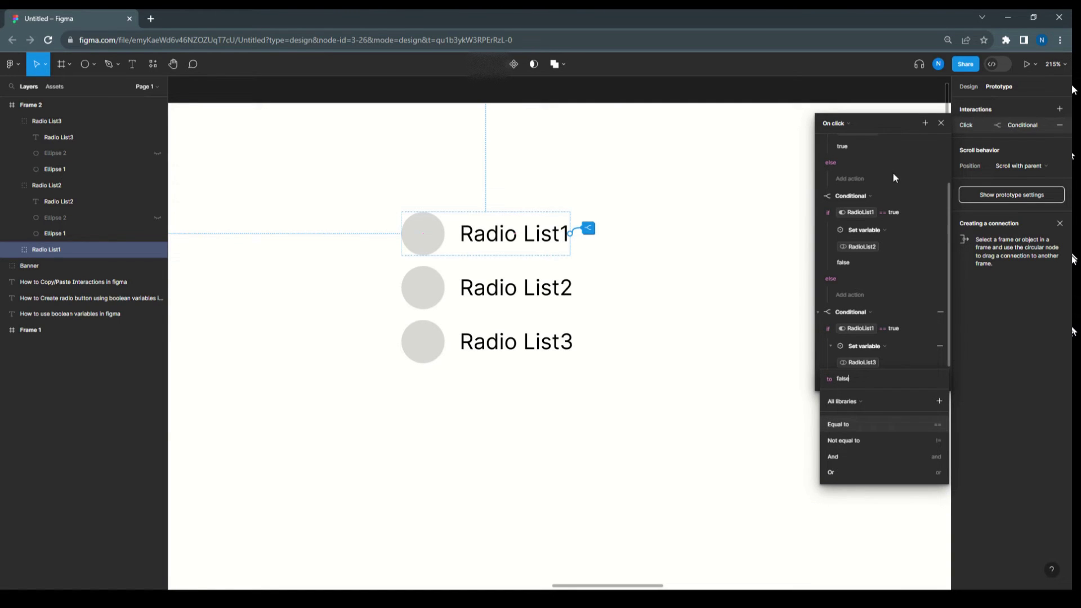
key(Return)
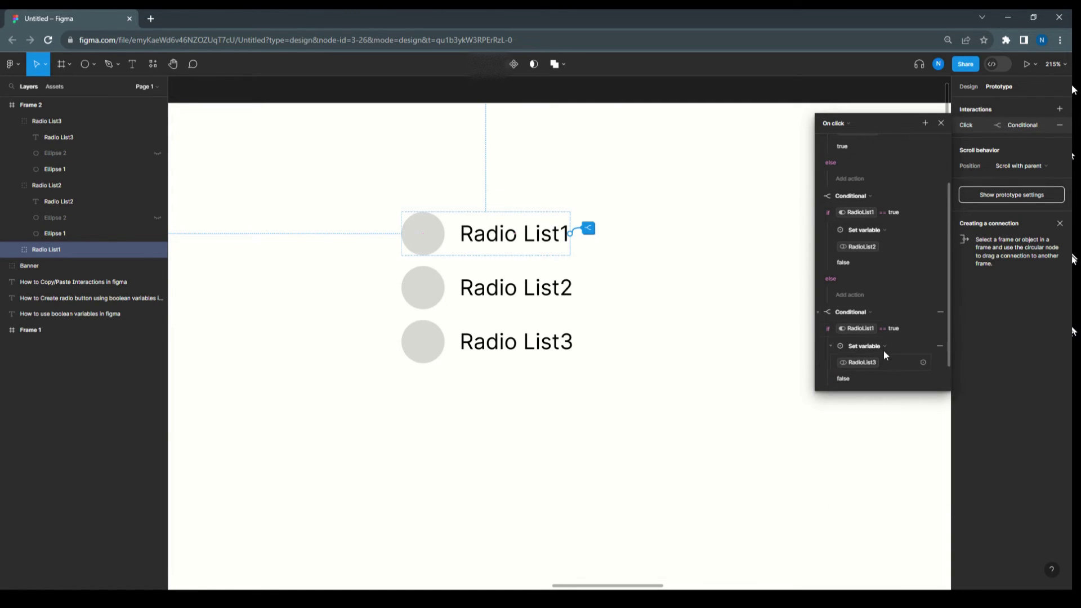
scroll(883, 338, up, 2)
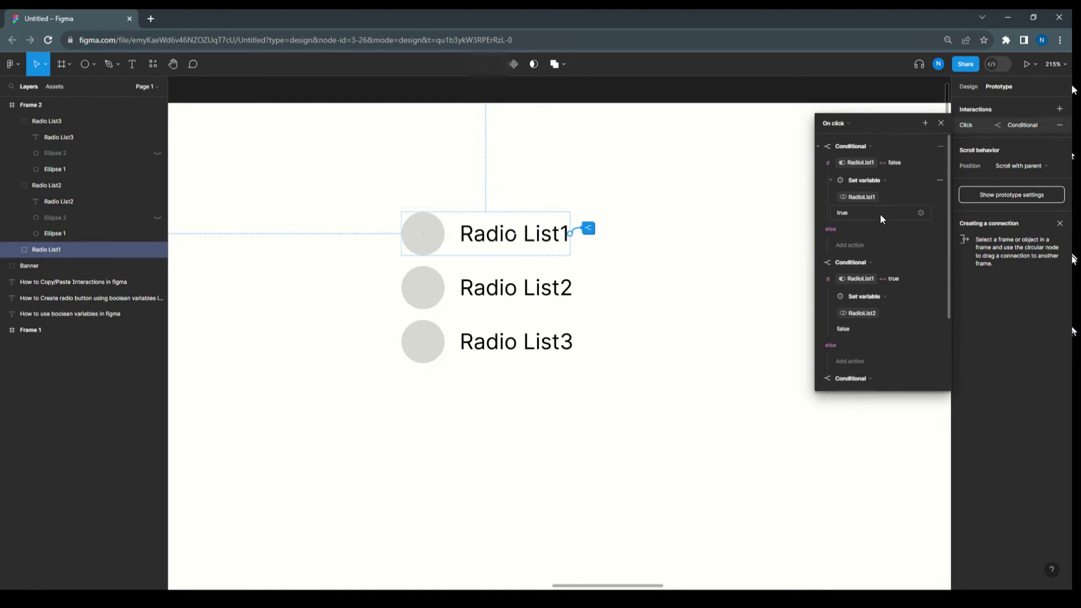
scroll(889, 211, down, 2)
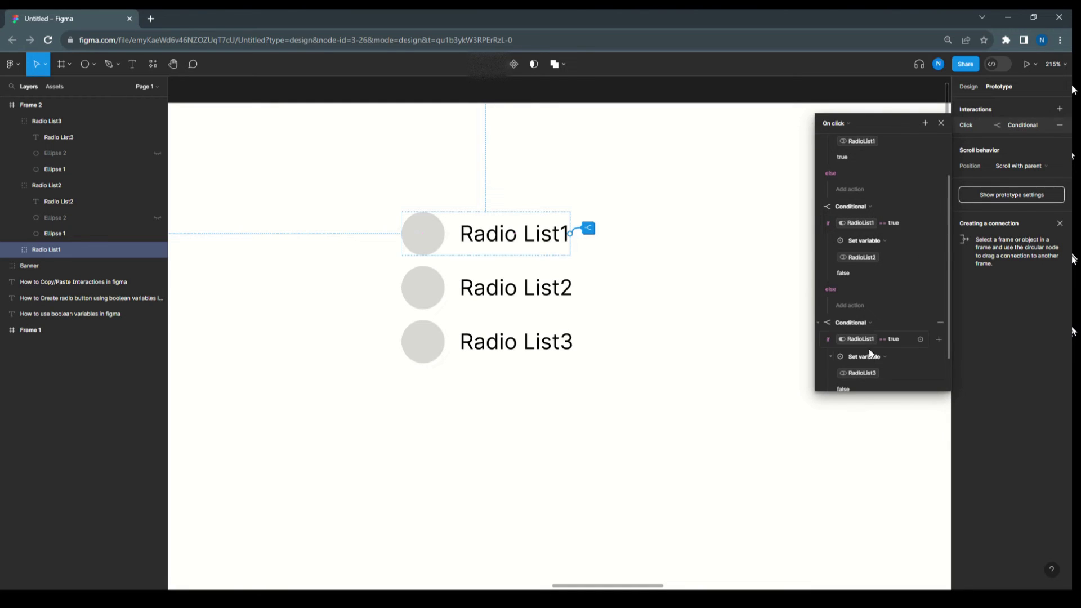
scroll(873, 371, up, 2)
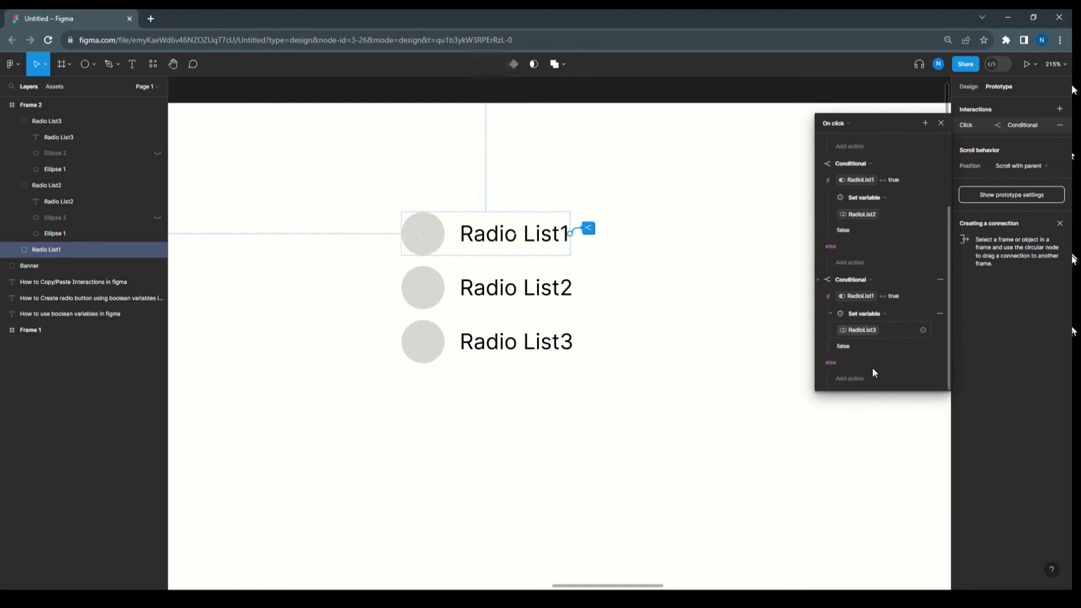
click(725, 163)
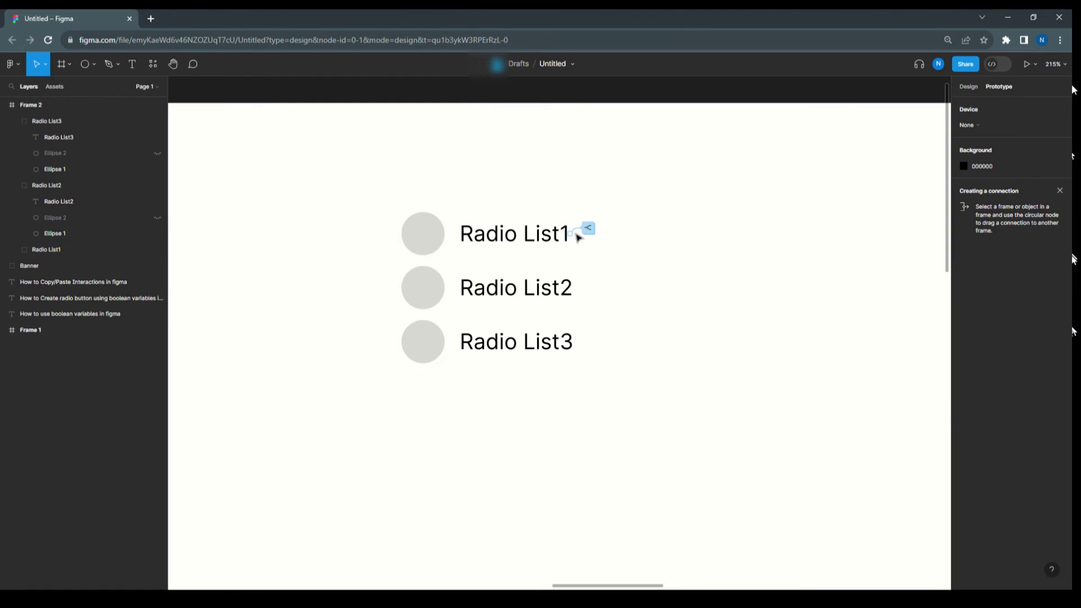
- Copy the click interaction of Radio List1 and paste it onto Radio List2 and Radio List3
click(514, 236)
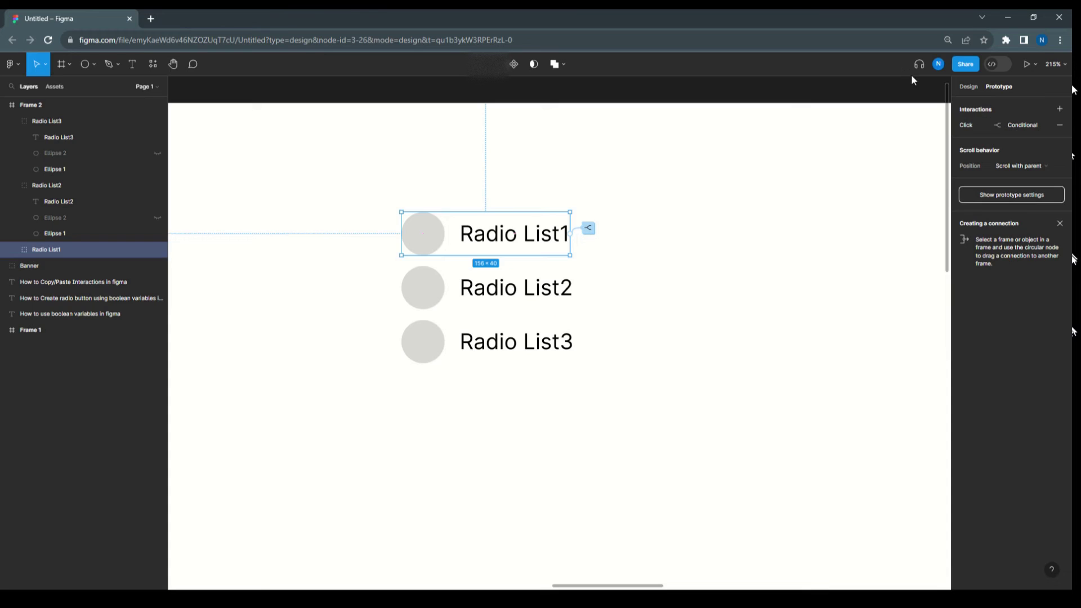
click(953, 124)
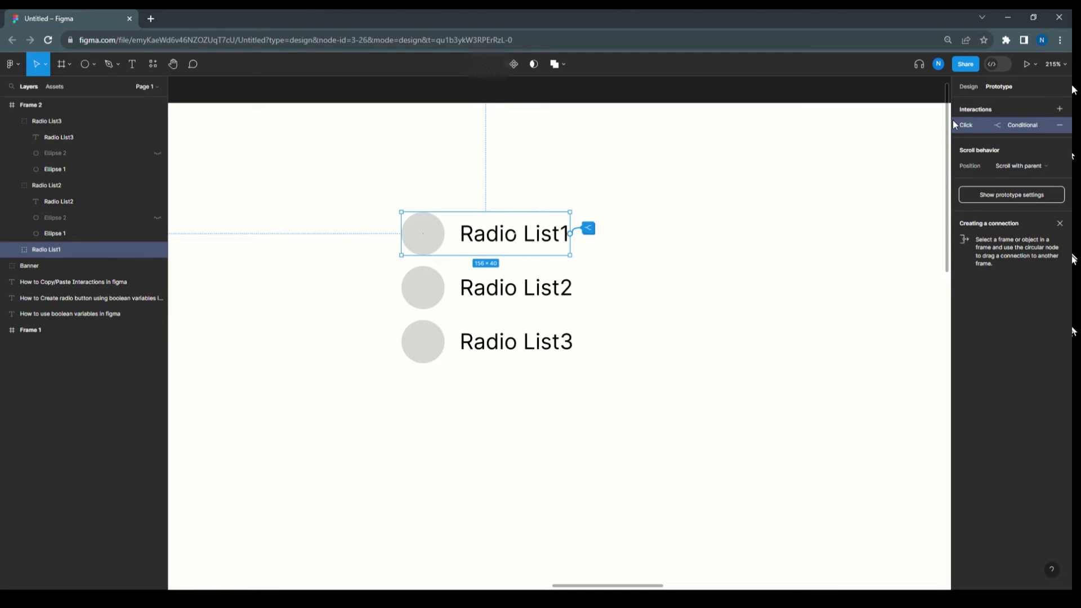
click(567, 287)
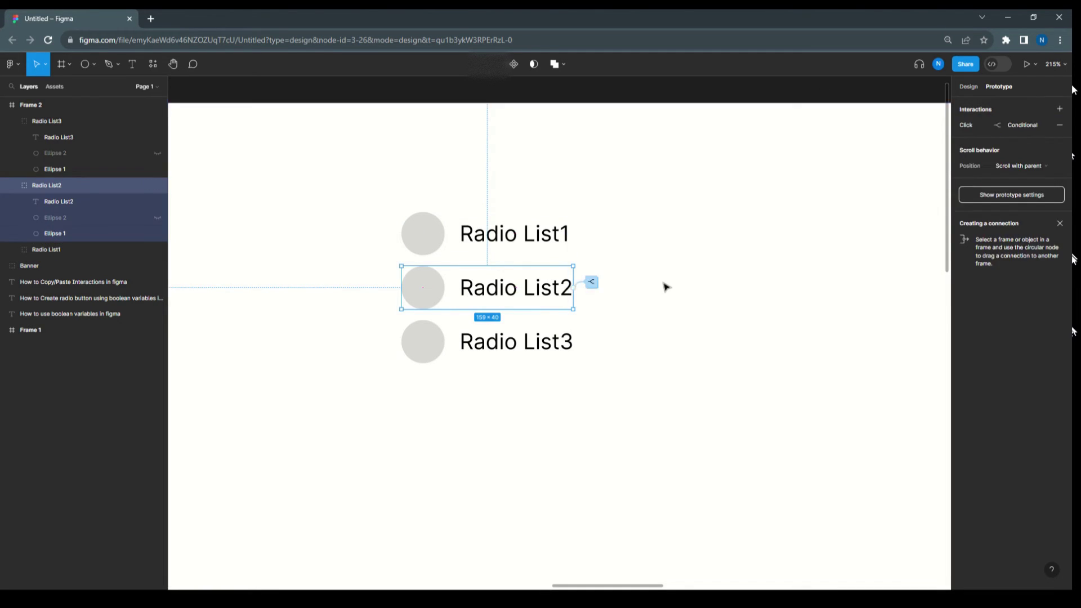
click(570, 339)
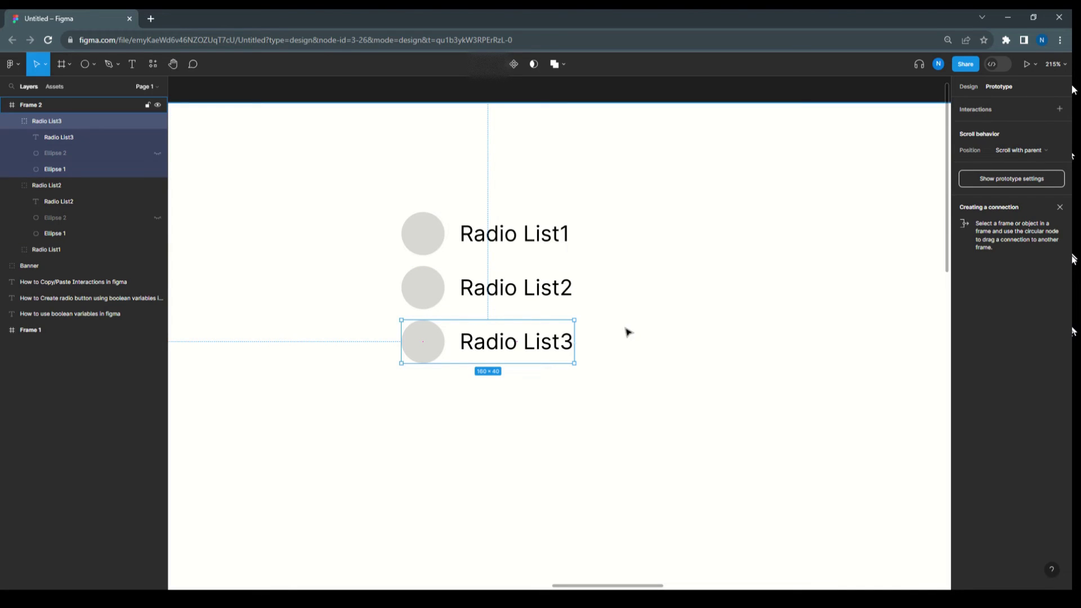
key(ctrl+v)
click(569, 290)
key(ctrl+v)
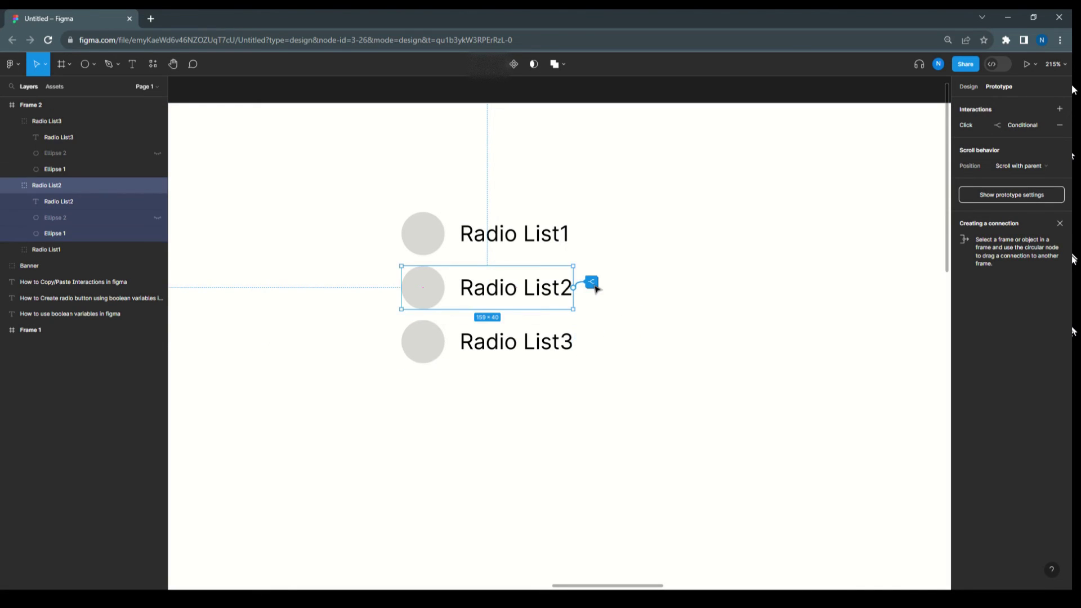
- In the Radio List2 click interaction, change the first conditional's if condition to RadioList2 == false
click(592, 283)
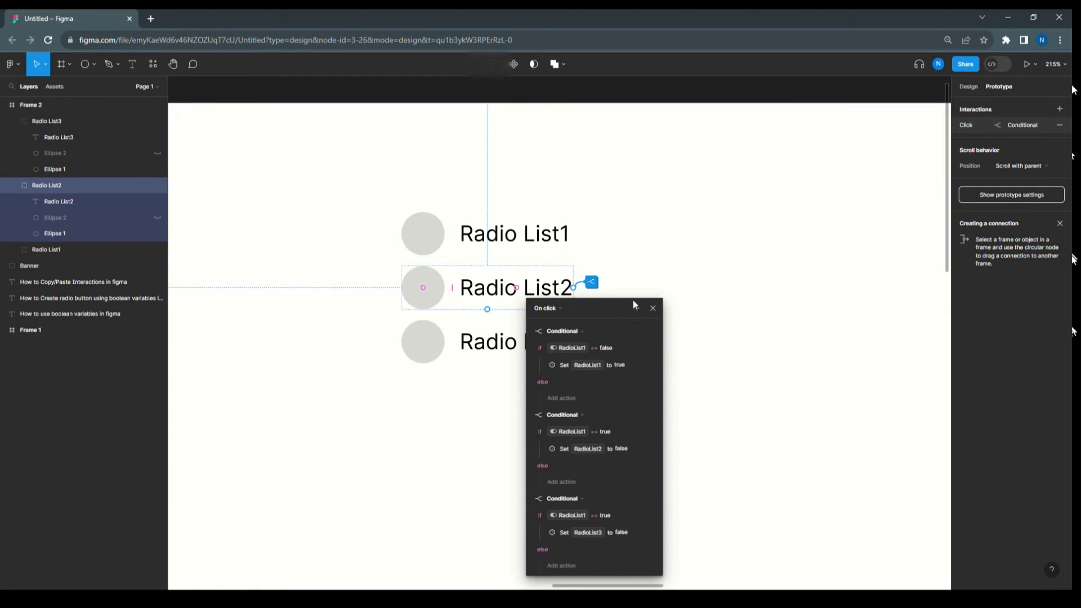
drag(607, 305, 724, 153)
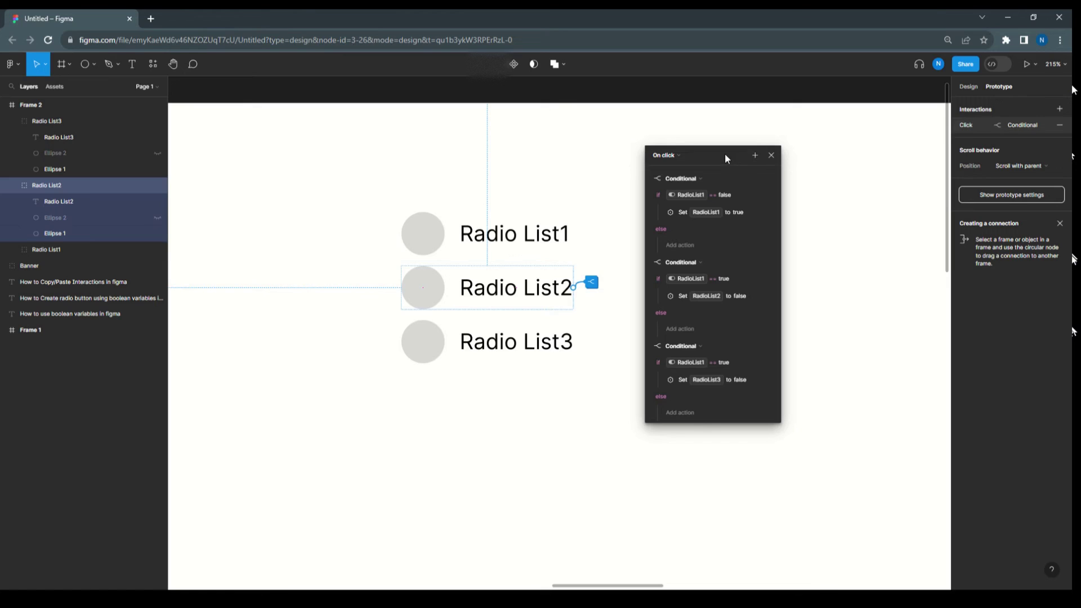
click(690, 195)
click(688, 256)
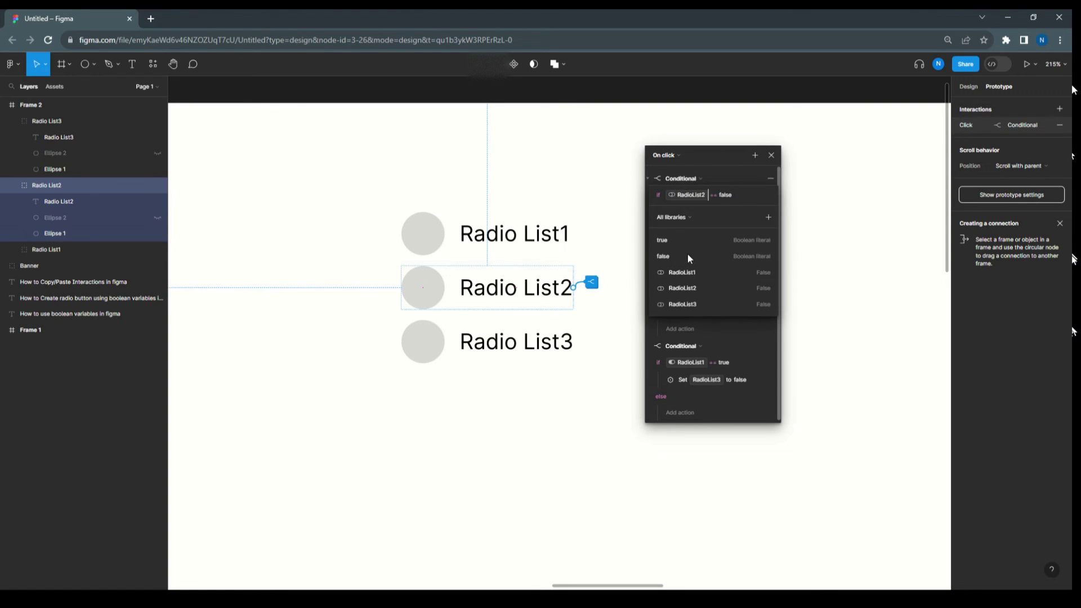
click(721, 159)
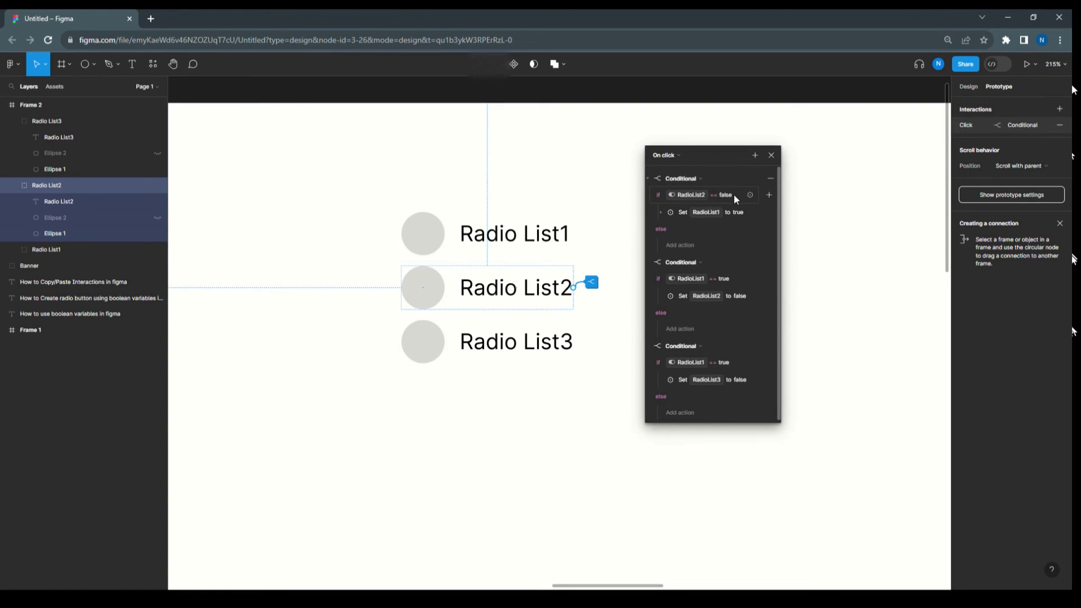
- Change the first conditional's Set variable action so that it sets RadioList2 to true
click(661, 211)
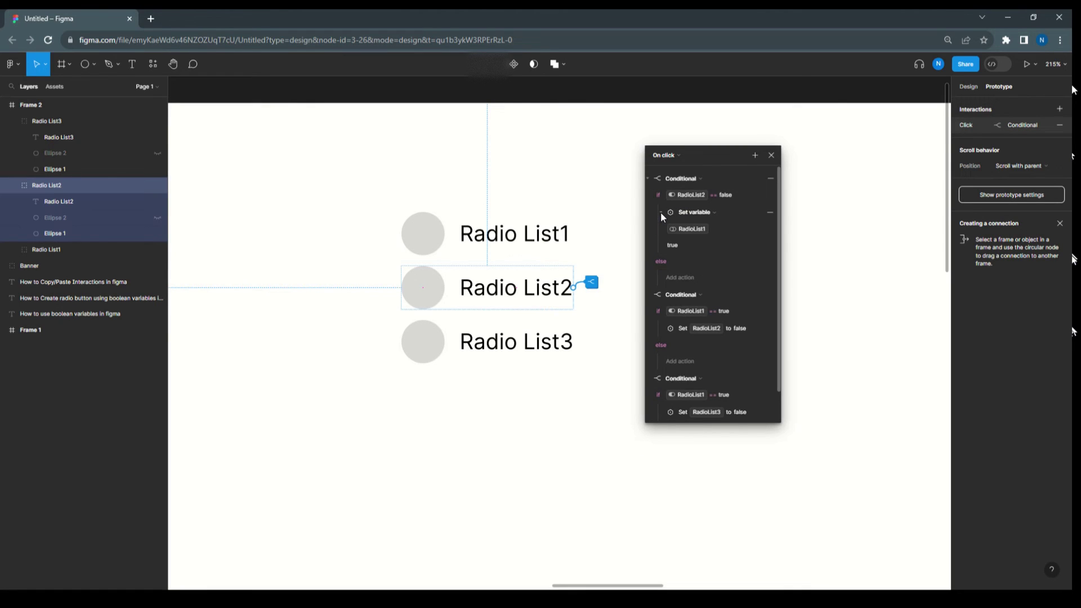
click(687, 231)
click(687, 289)
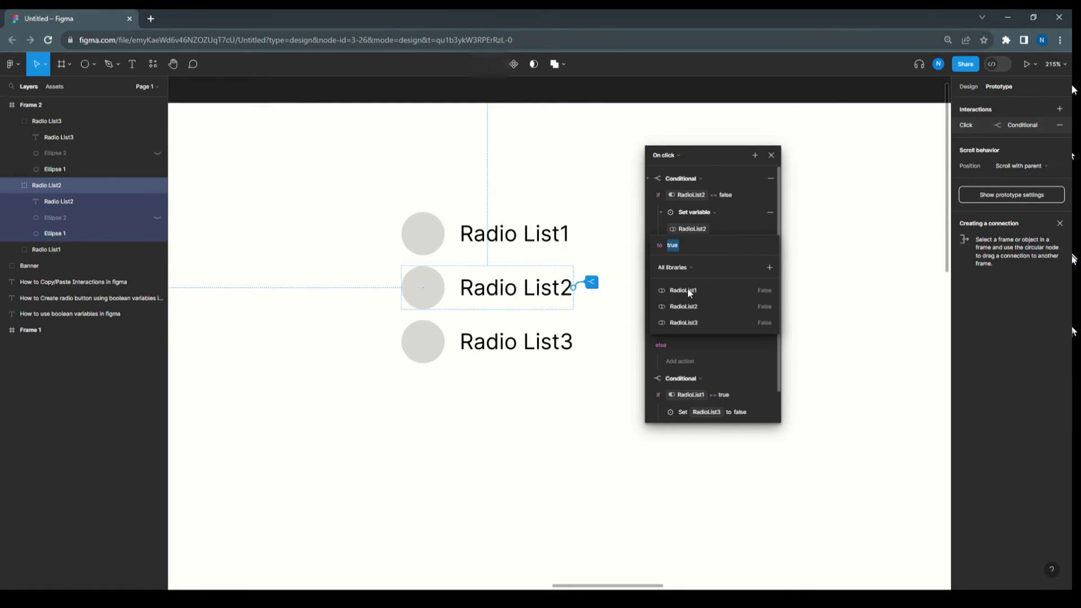
click(697, 164)
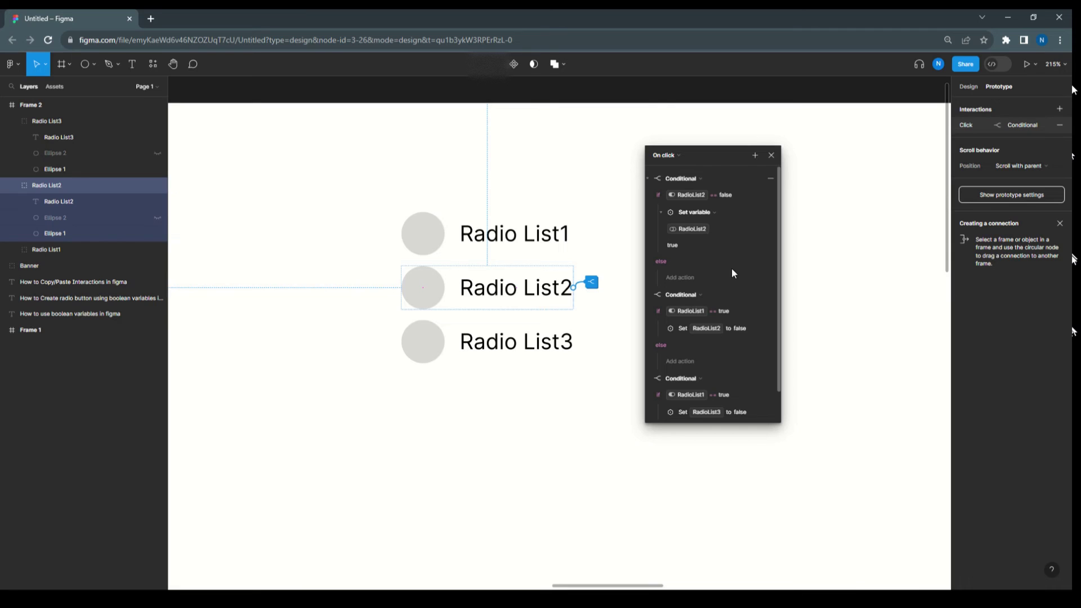
- Change the second conditional of the Radio List2 interaction to: if RadioList2 == true, set RadioList1 to false
click(685, 310)
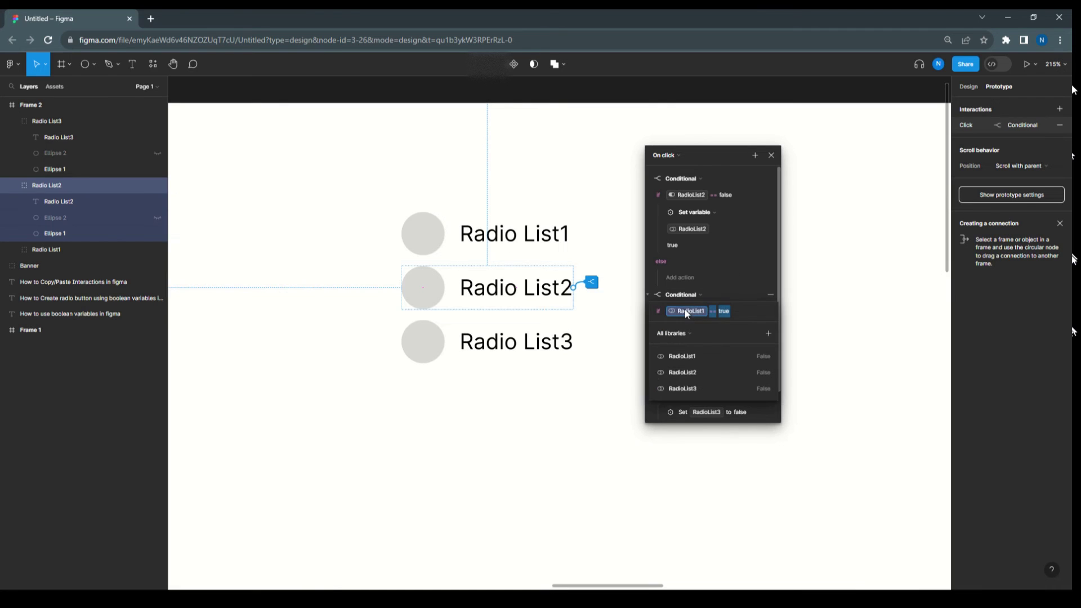
click(680, 369)
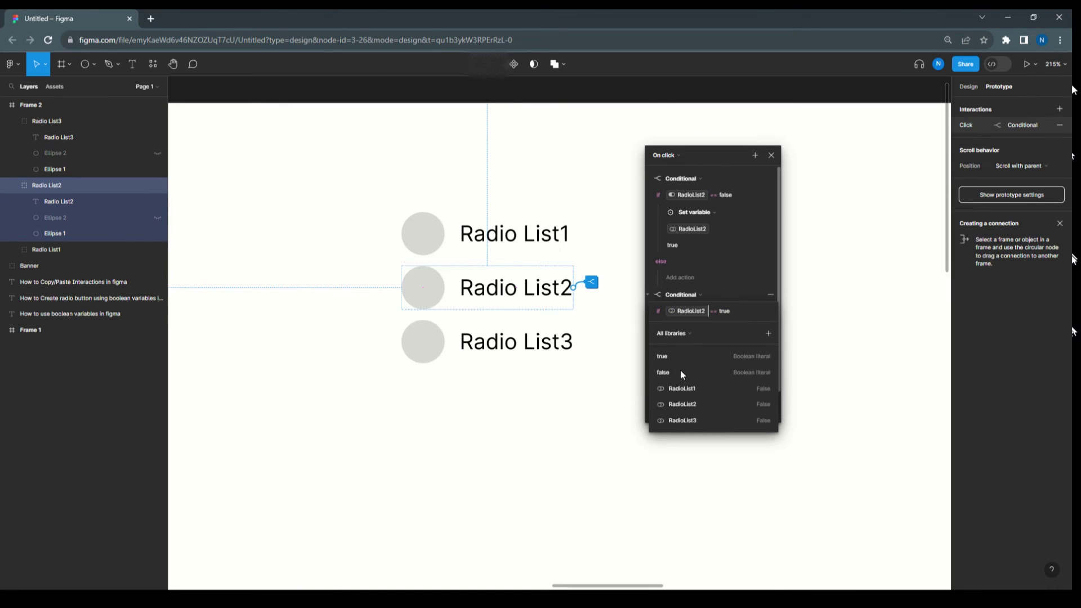
click(696, 149)
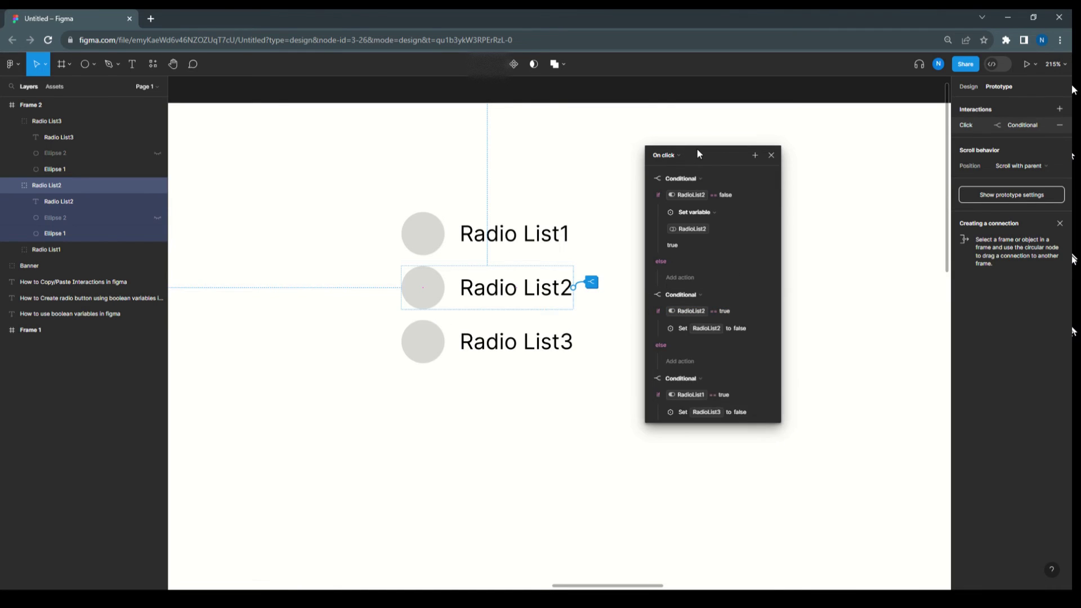
click(660, 328)
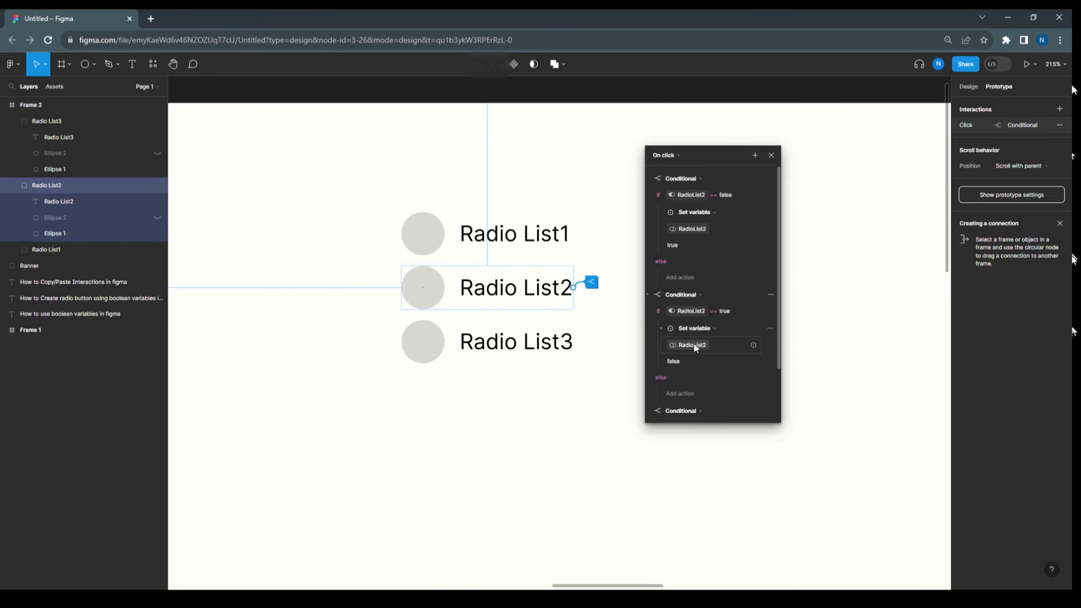
click(694, 345)
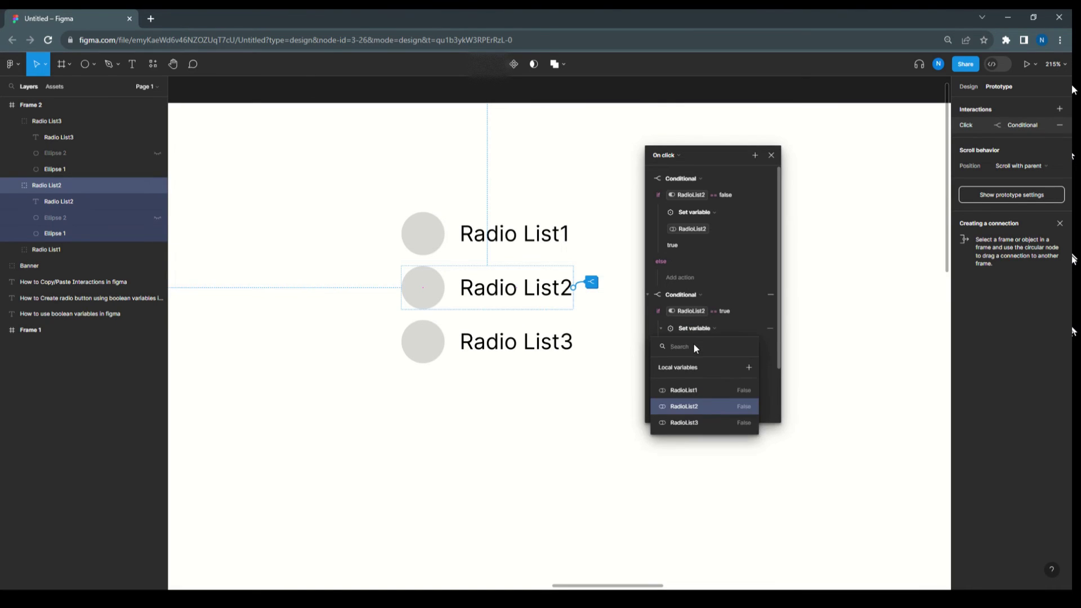
click(694, 390)
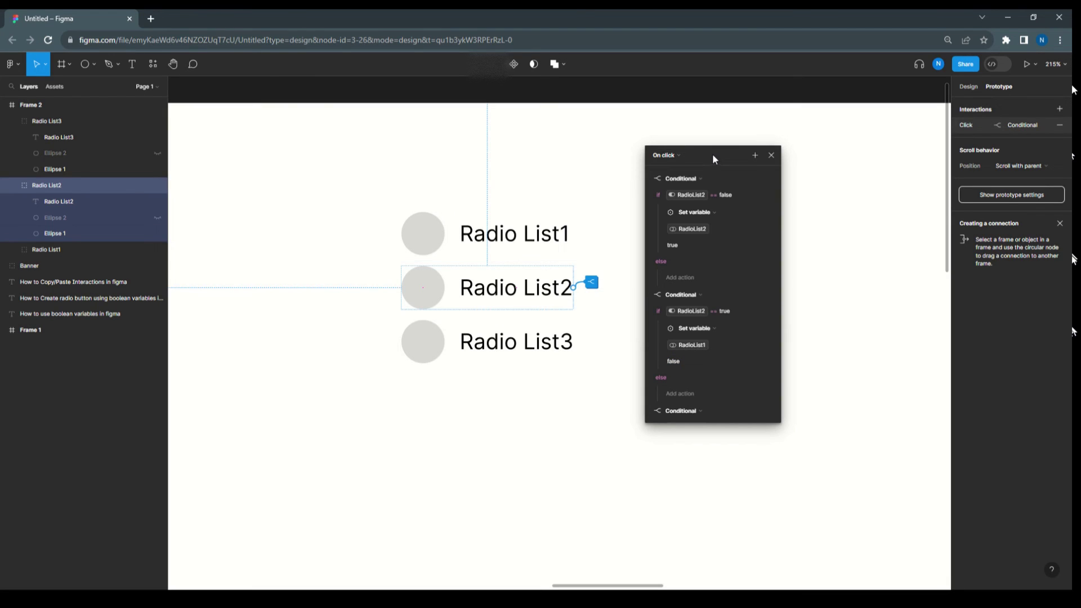
- Change the third conditional's if condition in the Radio List2 interaction to RadioList2 == true and close the interaction
scroll(718, 364, down, 3)
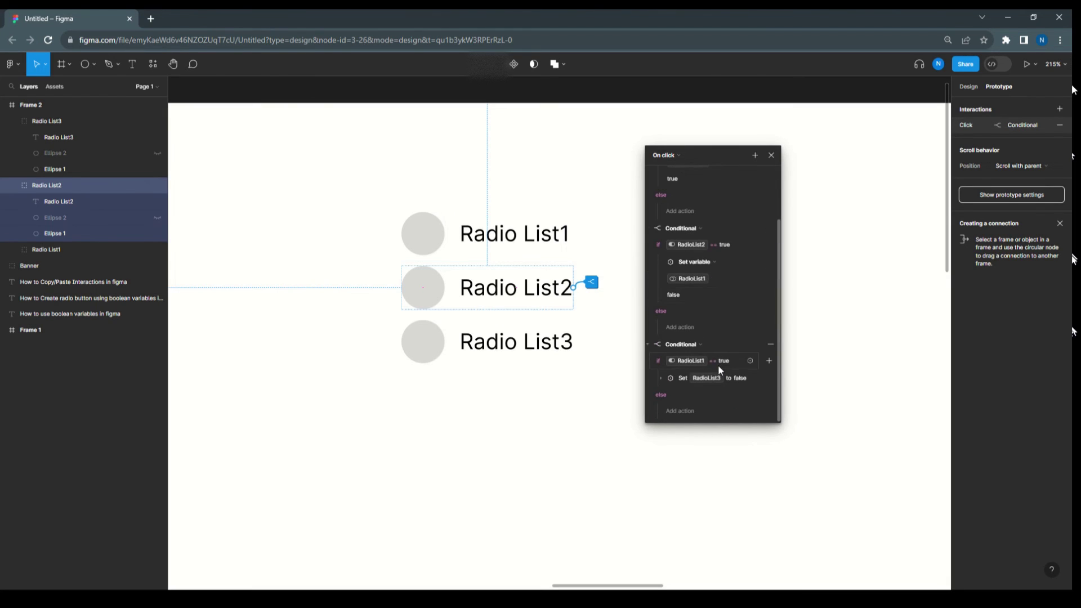
click(687, 360)
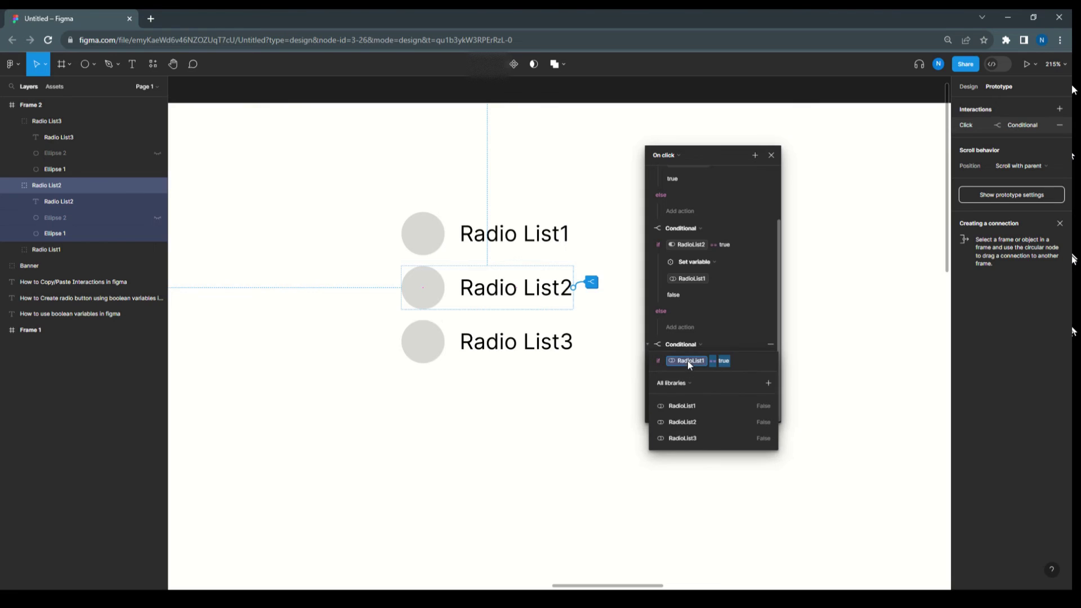
click(681, 421)
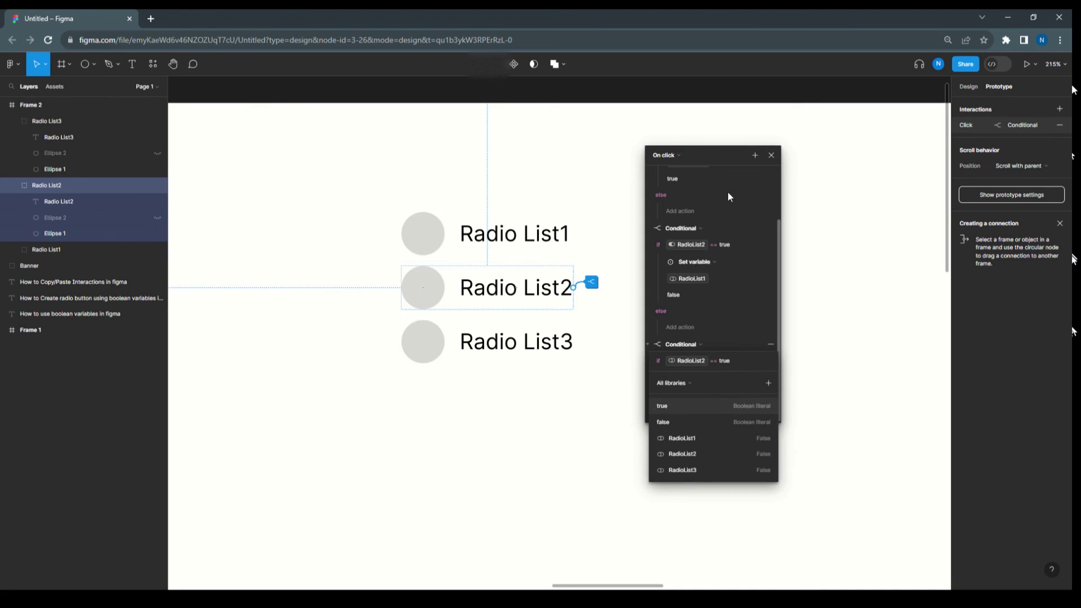
click(721, 150)
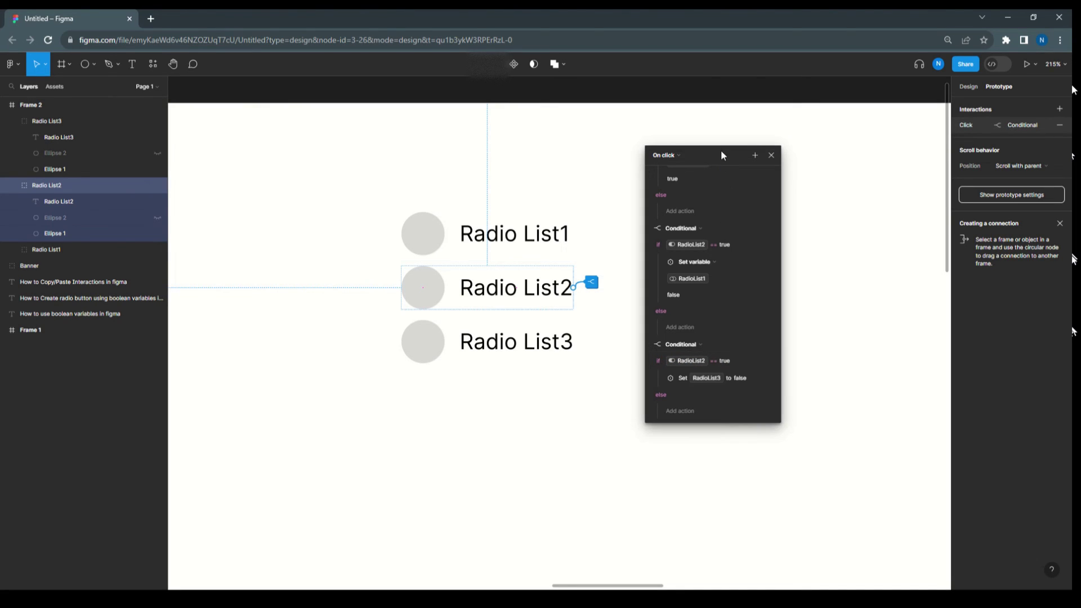
click(660, 377)
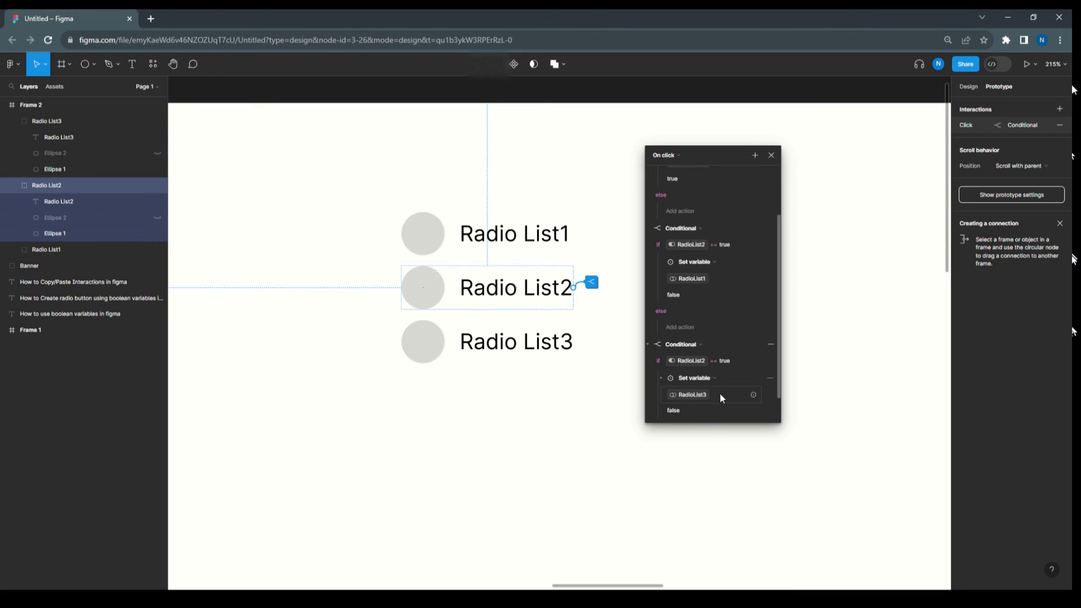
click(843, 196)
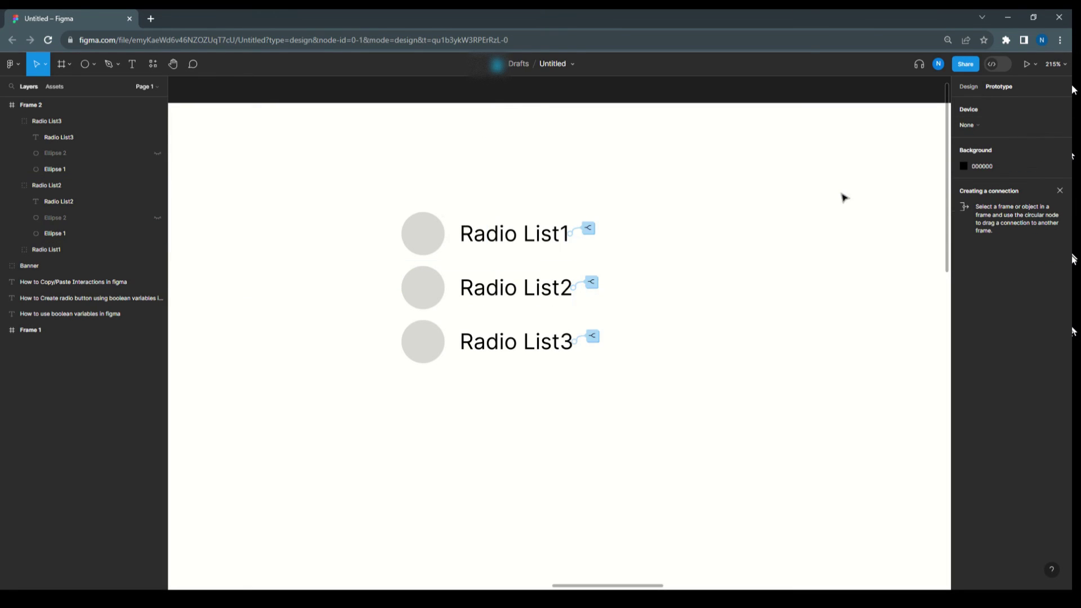
- In the Radio List3 click interaction, change the first conditional's if condition to RadioList3 == false
click(592, 336)
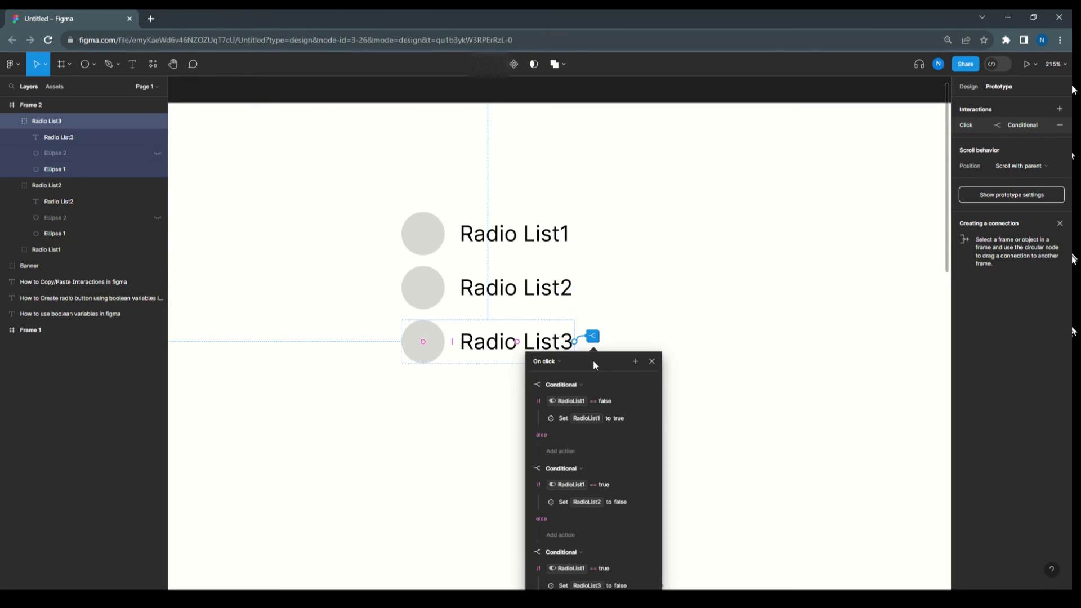
drag(603, 363, 708, 140)
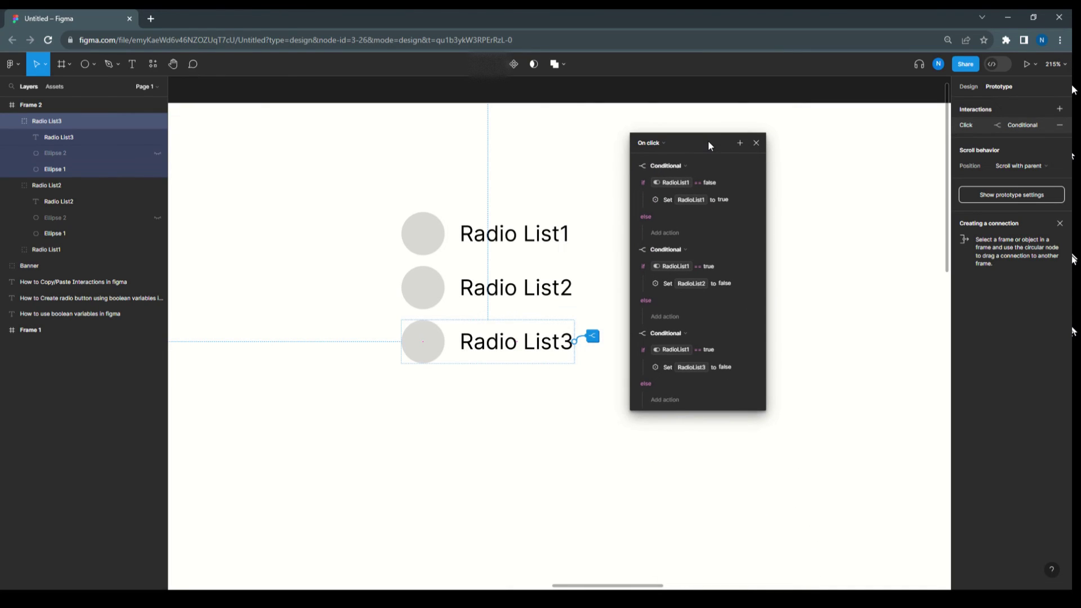
click(674, 182)
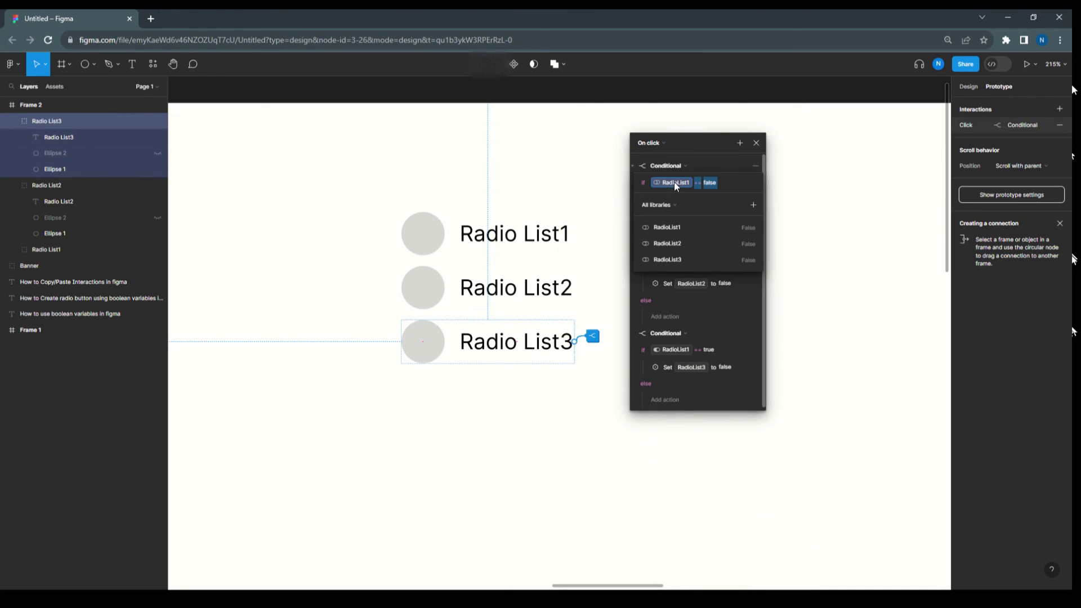
click(695, 139)
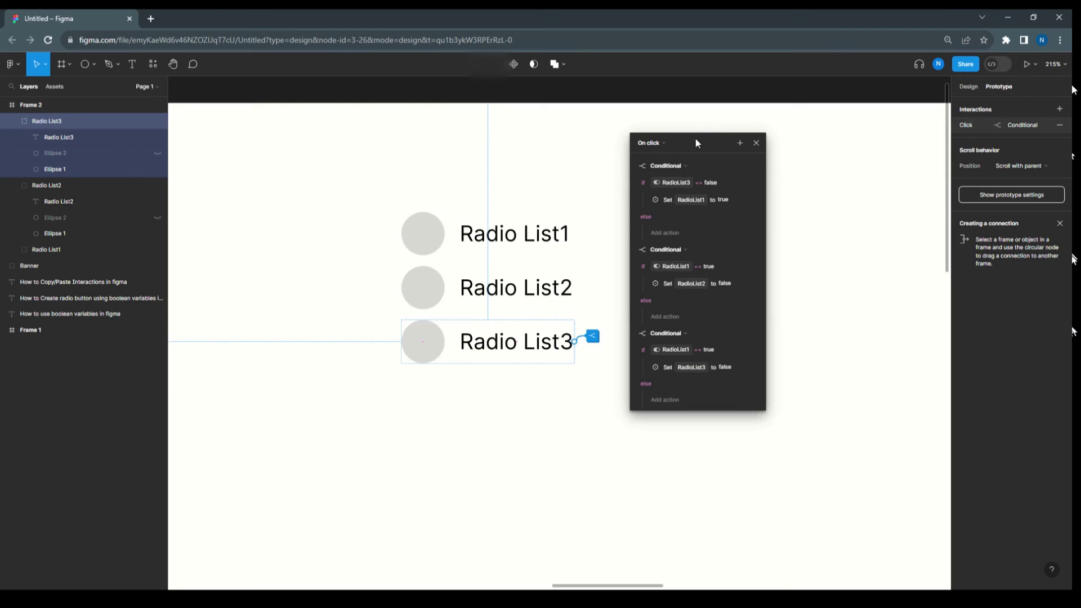
- Change the first conditional's Set variable action in the Radio List3 interaction so that it sets RadioList3 to true
click(645, 199)
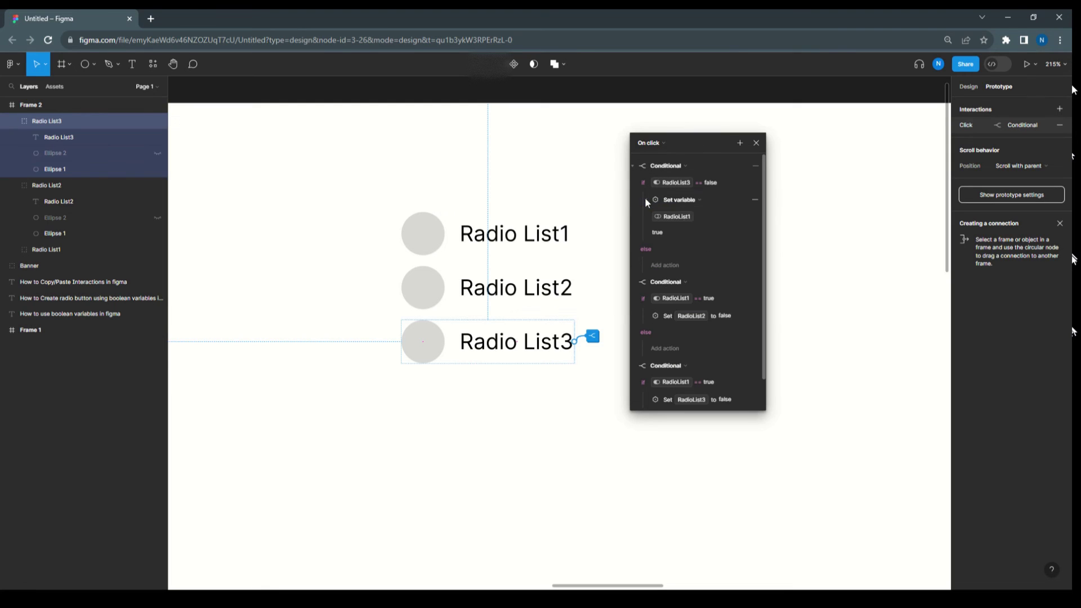
click(685, 219)
click(673, 291)
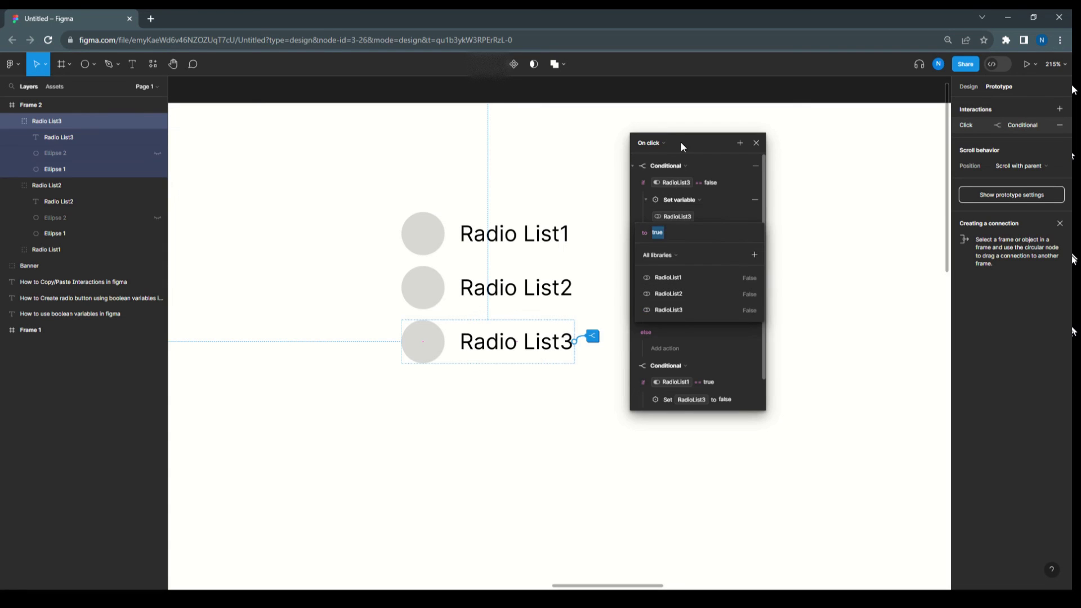
click(681, 142)
- Change the second conditional's if condition in the Radio List3 interaction to RadioList3 == true
scroll(692, 272, down, 3)
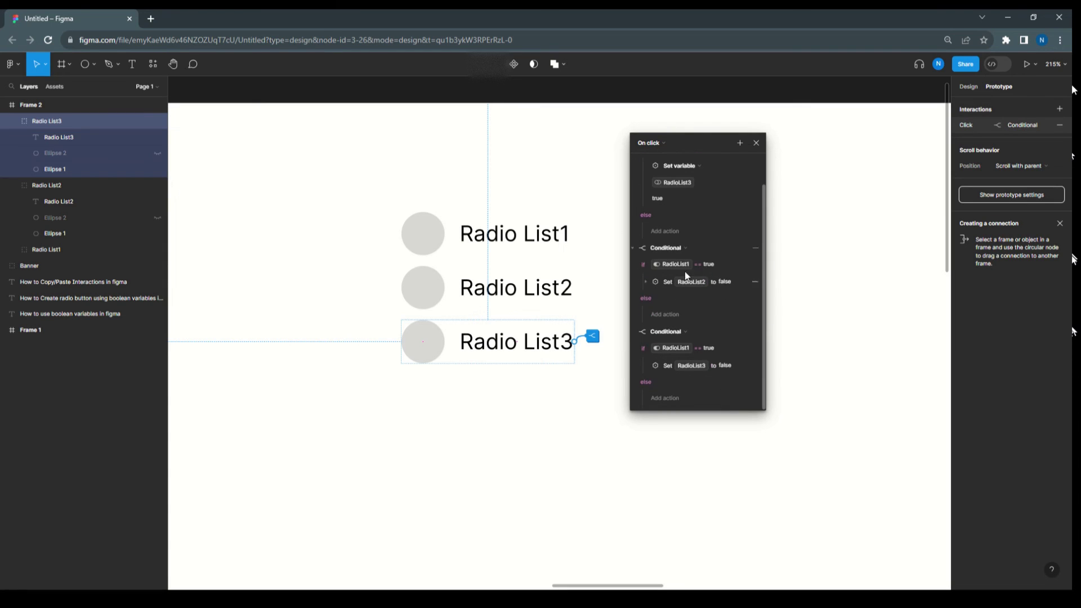
click(677, 264)
click(671, 340)
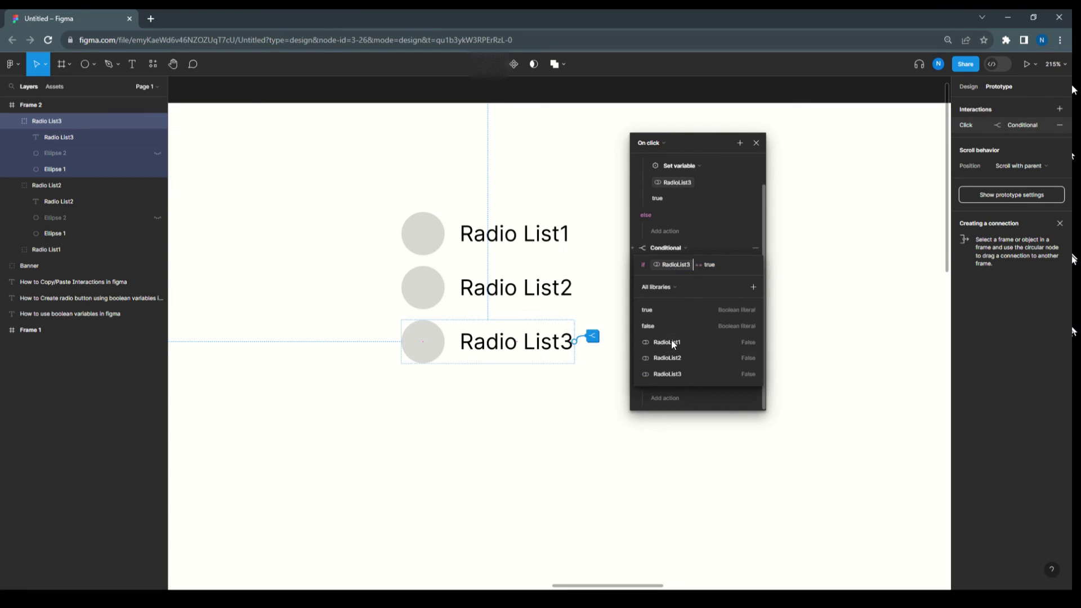
click(690, 141)
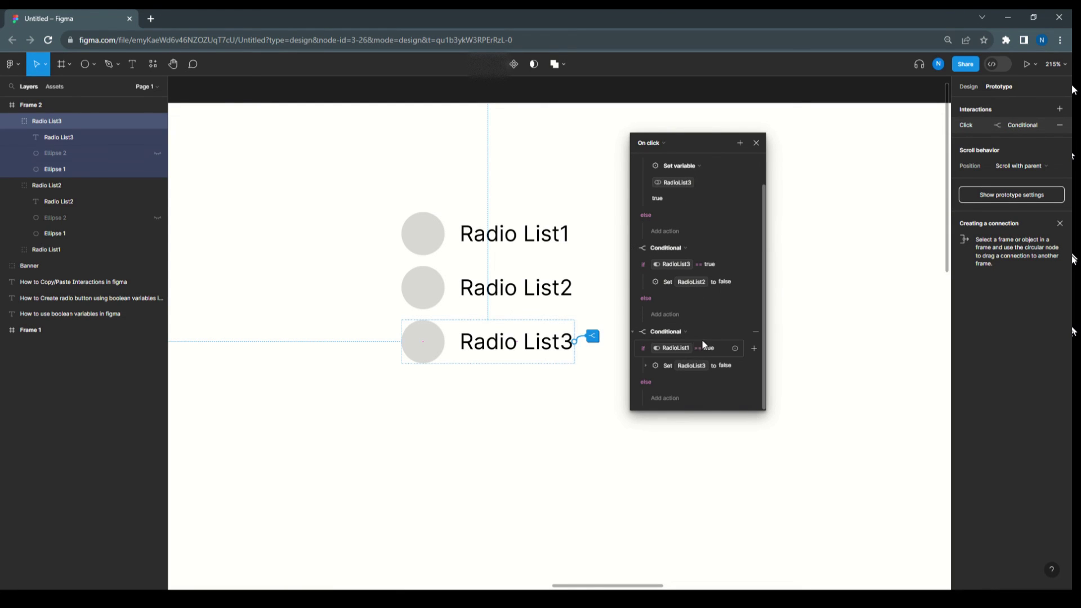
- Change the third conditional of the Radio List3 interaction to: if RadioList3 == true, set RadioList1 to false, and close the interaction
click(676, 345)
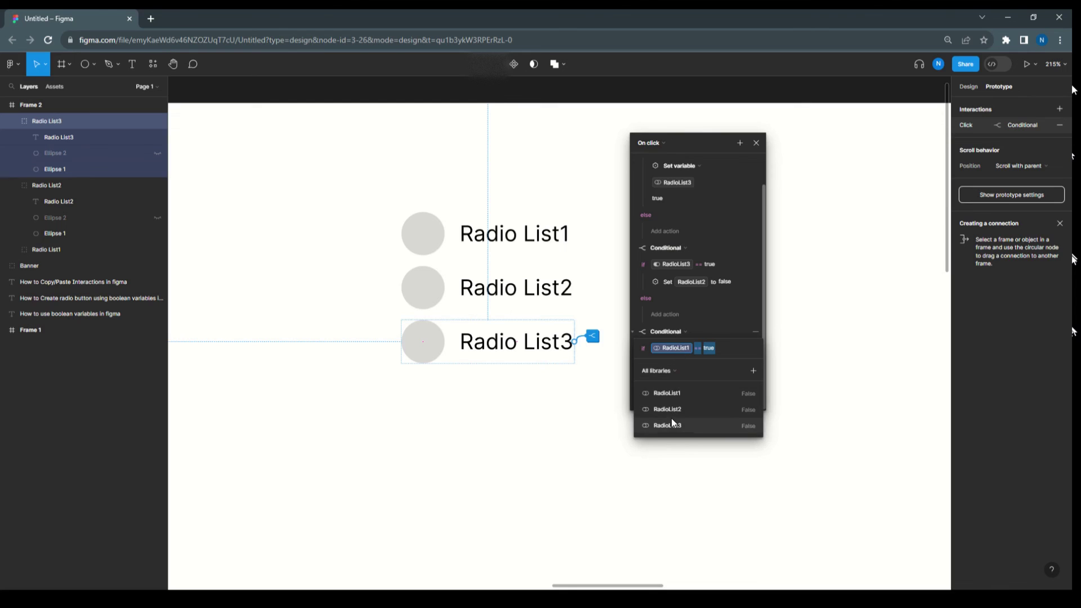
click(691, 135)
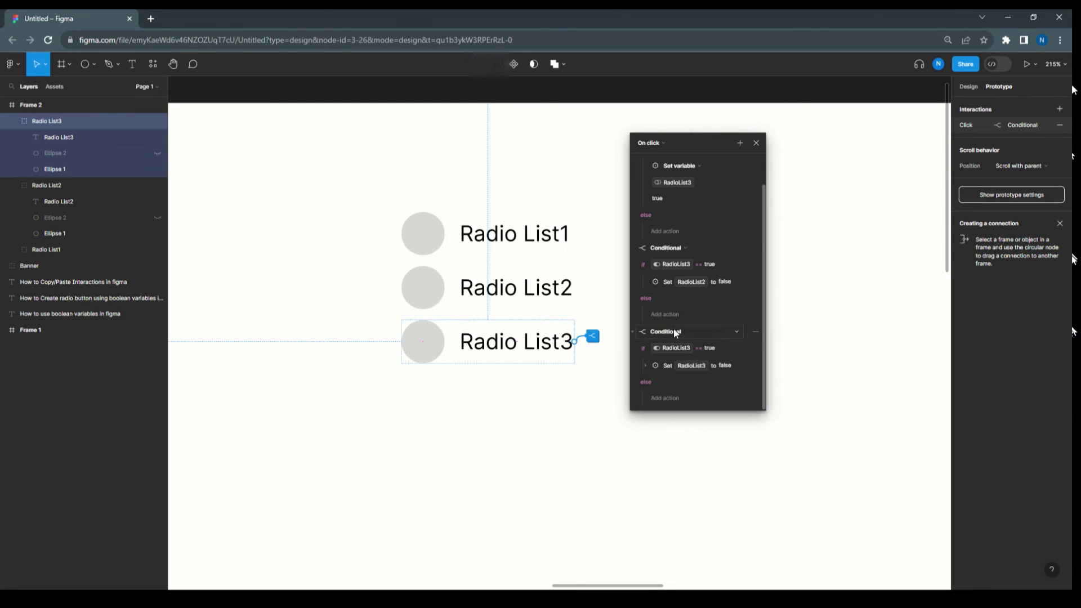
click(645, 366)
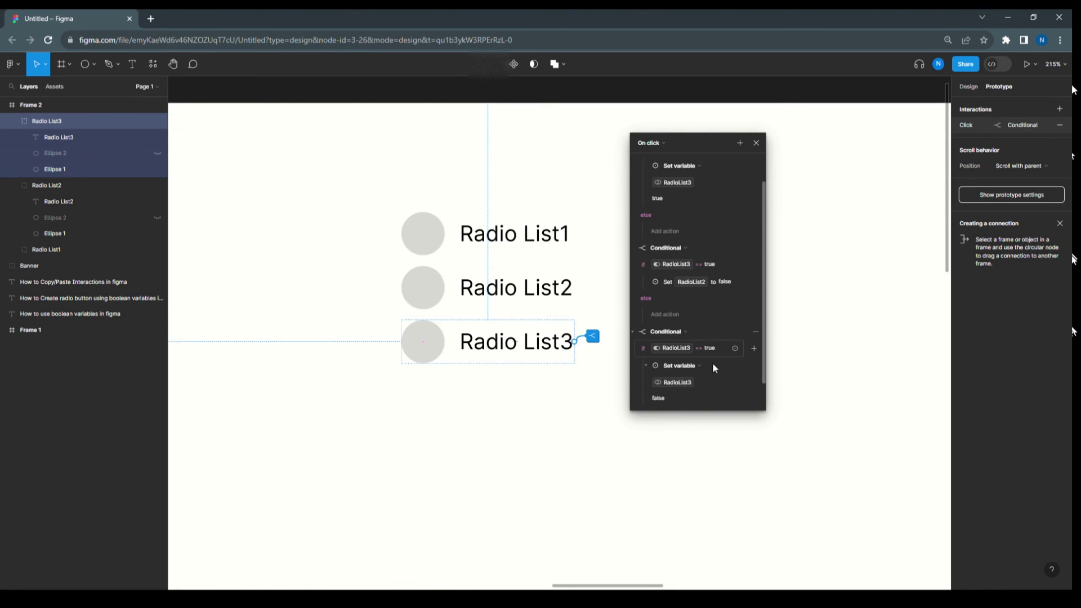
click(680, 383)
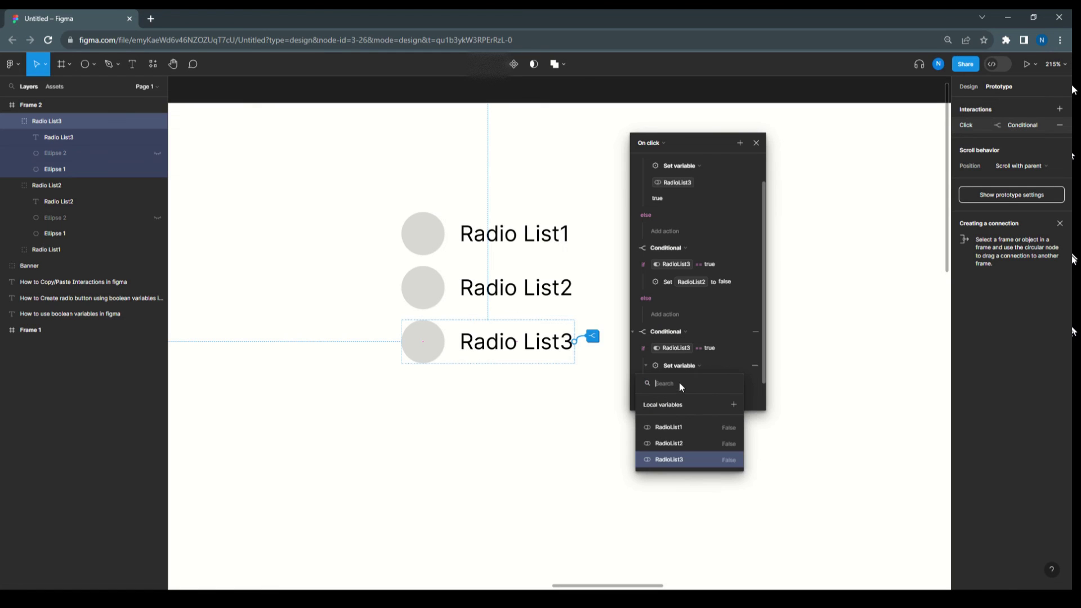
click(675, 427)
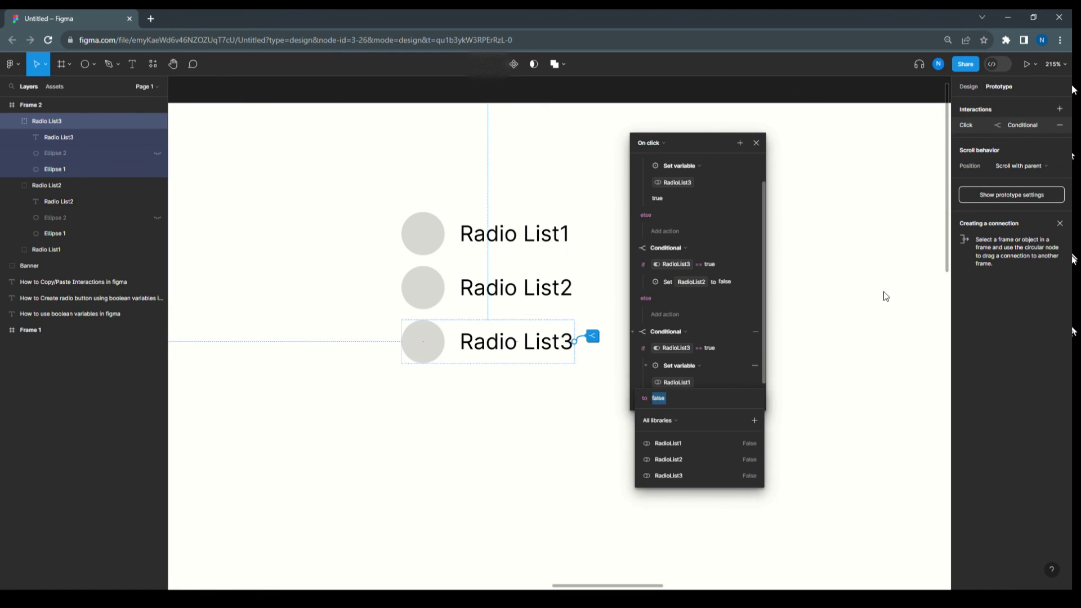
scroll(732, 279, up, 1)
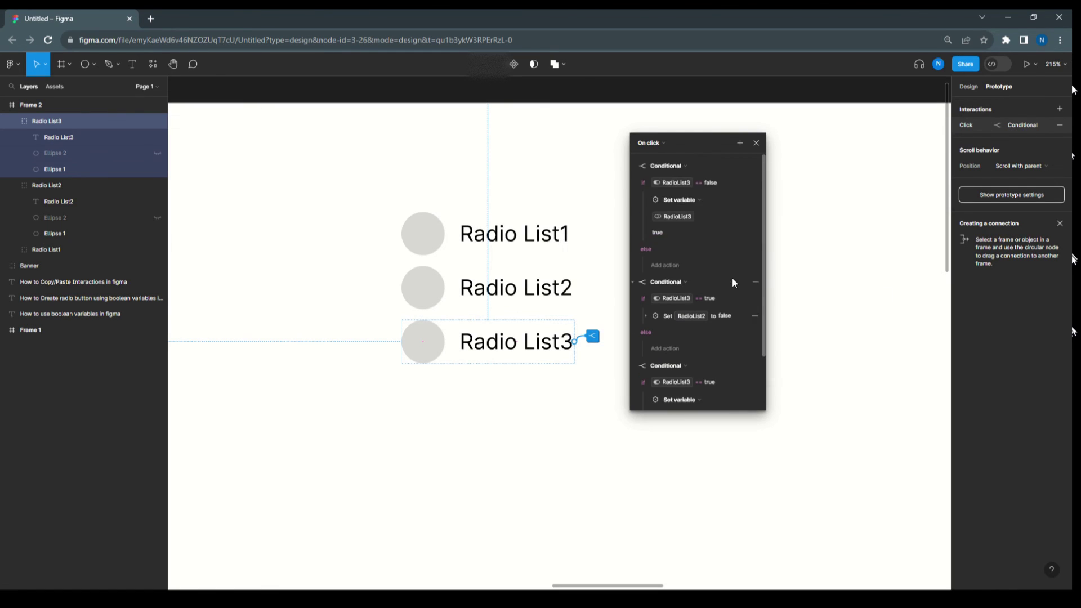
click(838, 184)
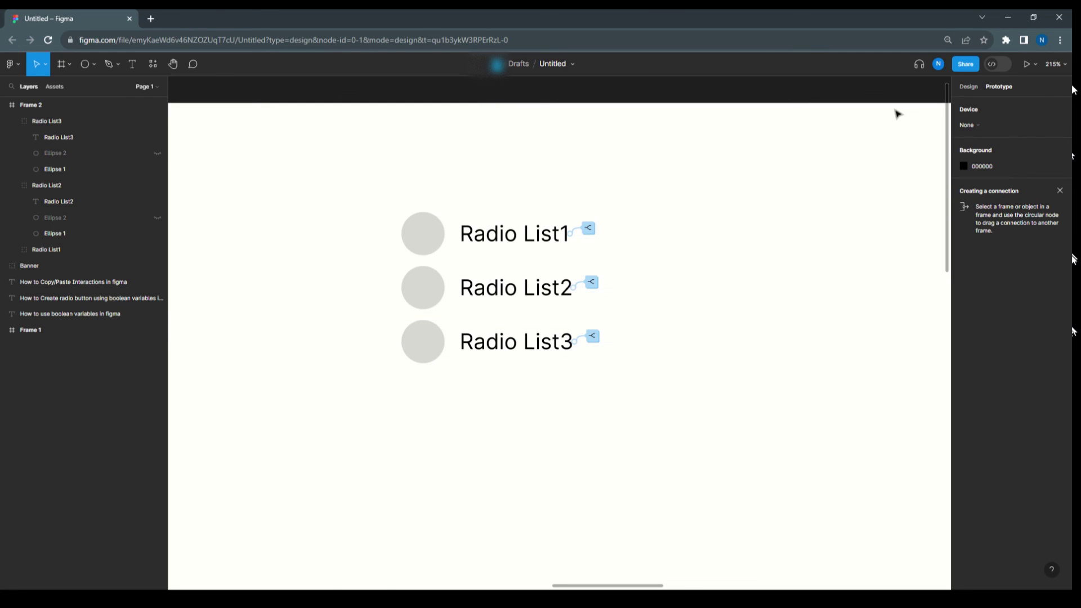
- Present the prototype in a new tab and go to the second frame with the radio list
click(1034, 63)
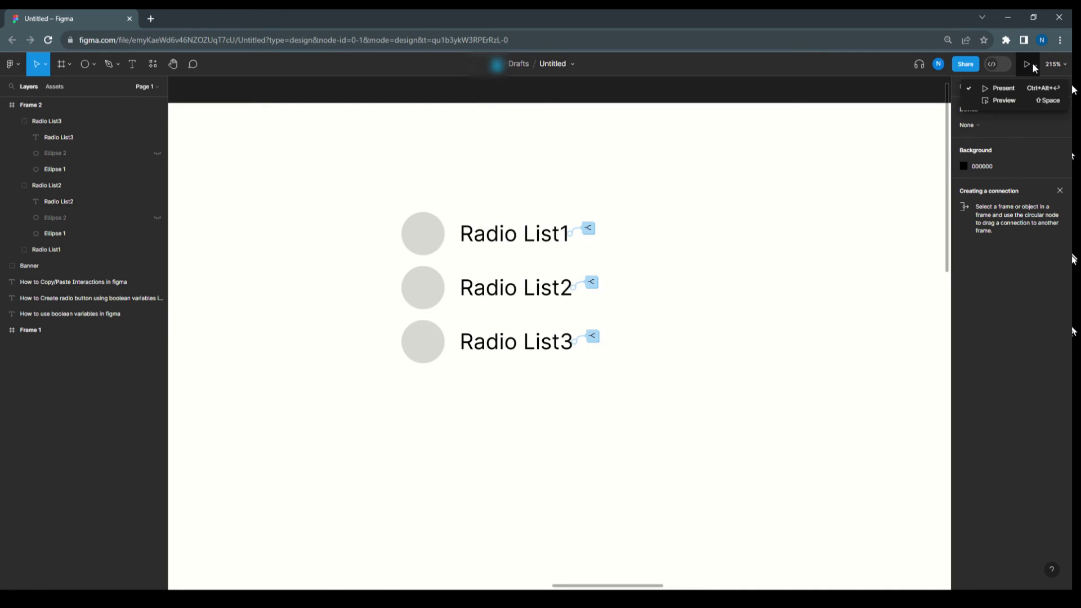
click(1021, 89)
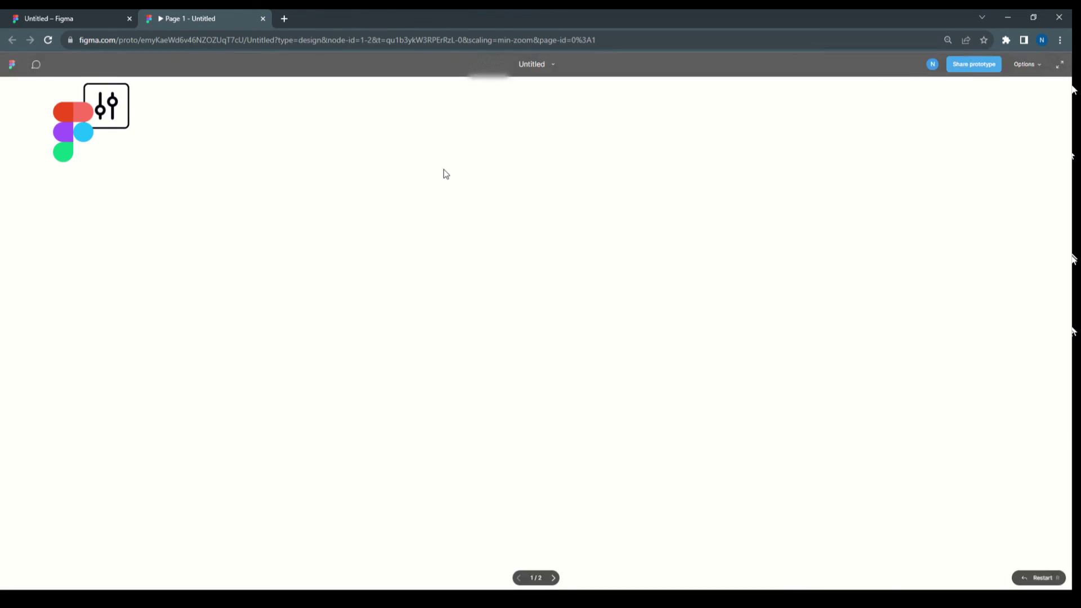
click(553, 578)
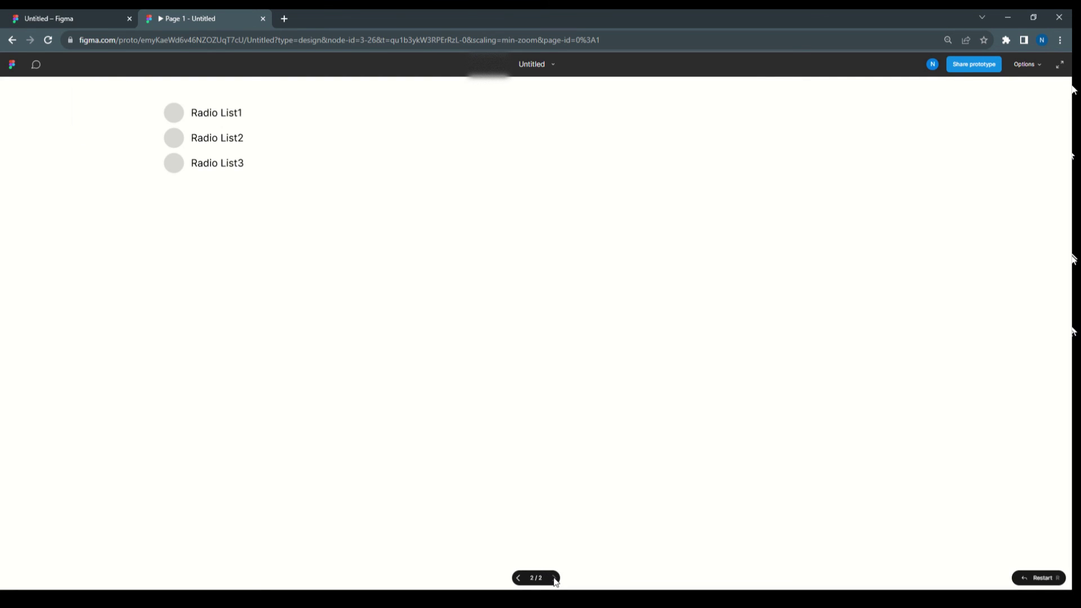
- Test the radio buttons in the prototype by selecting Radio List1, Radio List2 and Radio List3 in turn several times
click(216, 114)
click(214, 139)
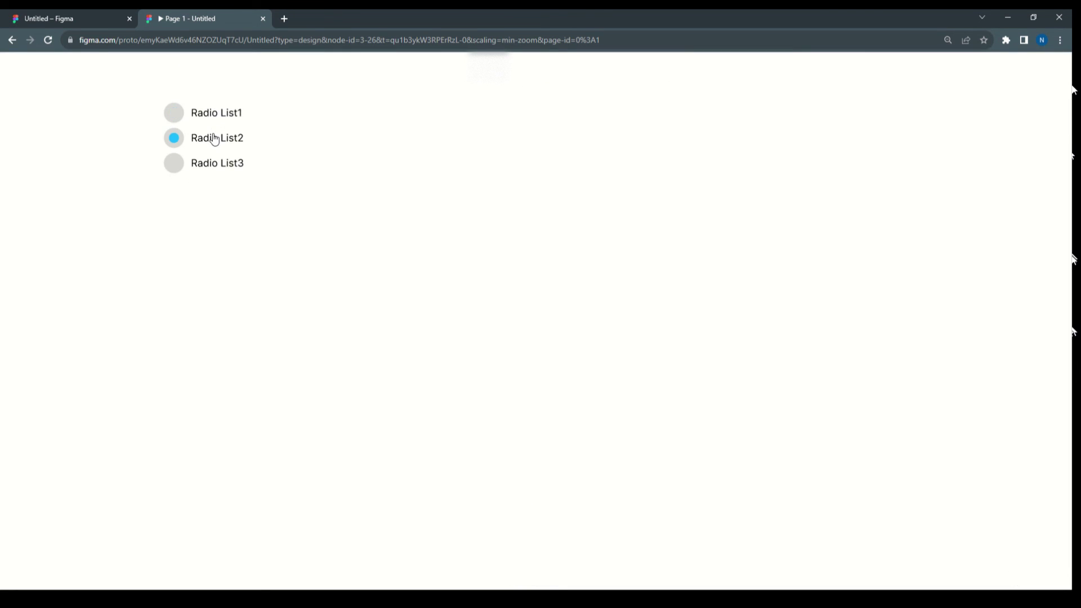
click(215, 163)
click(215, 140)
click(214, 113)
click(210, 140)
click(209, 163)
click(208, 138)
click(211, 114)
click(210, 141)
click(209, 164)
click(214, 141)
click(219, 115)
click(216, 141)
click(214, 163)
click(210, 140)
click(216, 114)
click(214, 140)
click(213, 164)
- Return to the design file, open the local variables and switch RadioList1, RadioList2 and RadioList3 to True
click(80, 18)
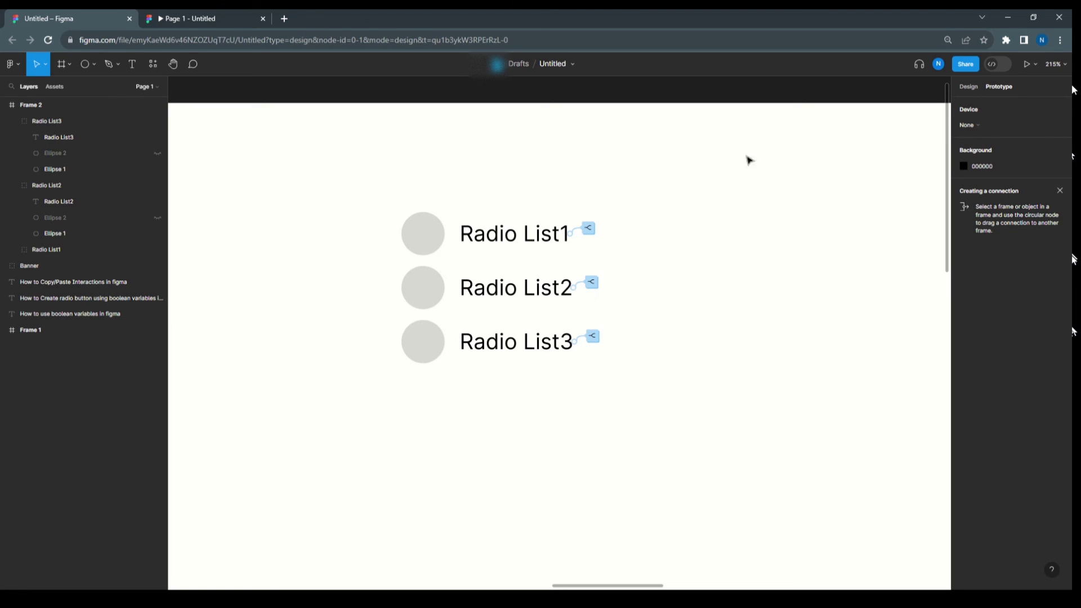
click(967, 88)
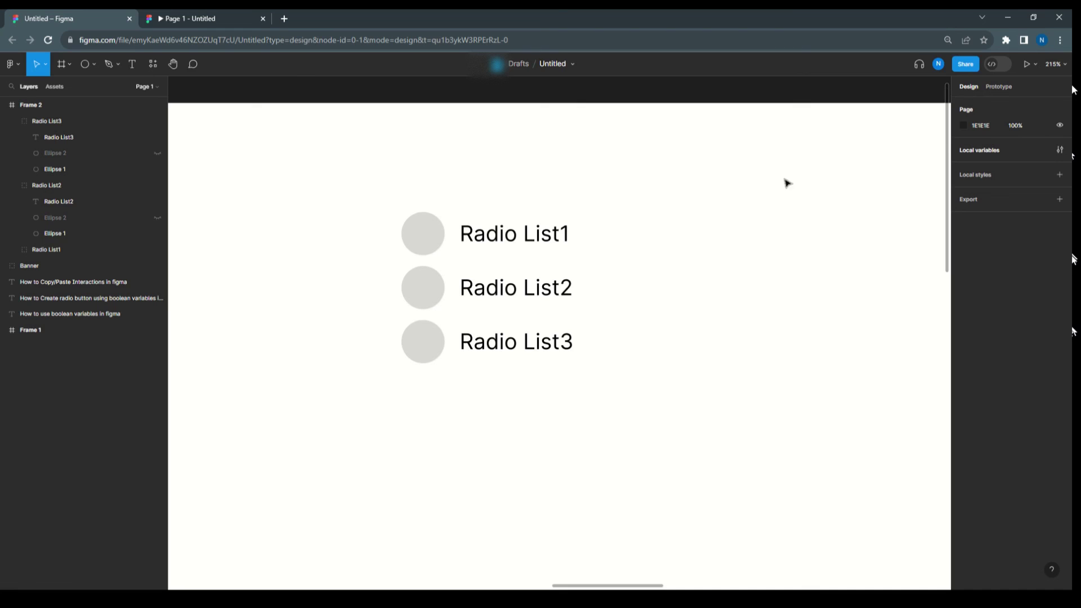
click(1060, 150)
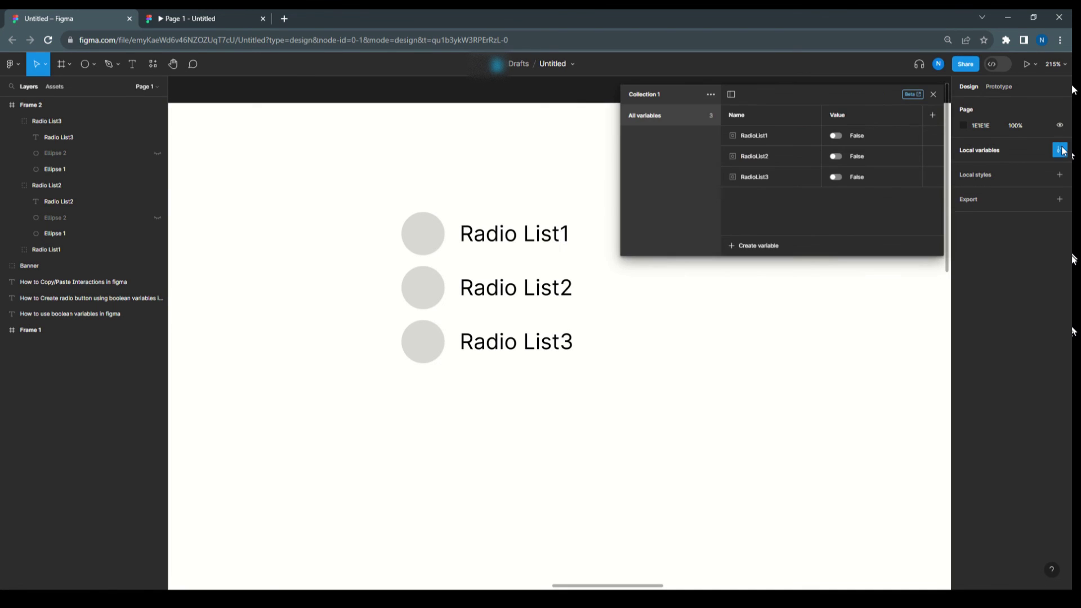
click(836, 135)
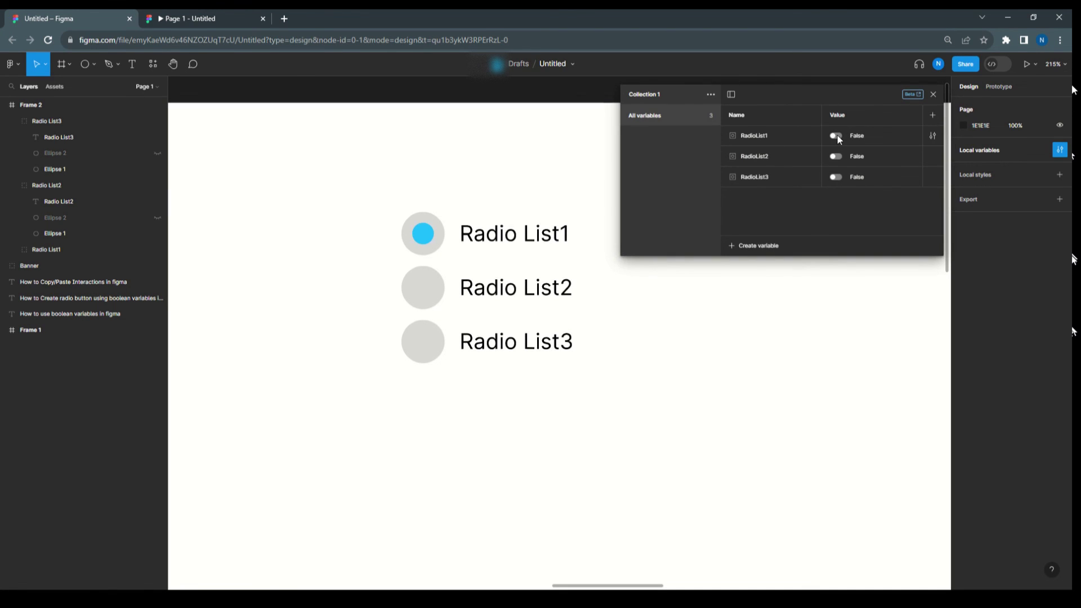
click(837, 156)
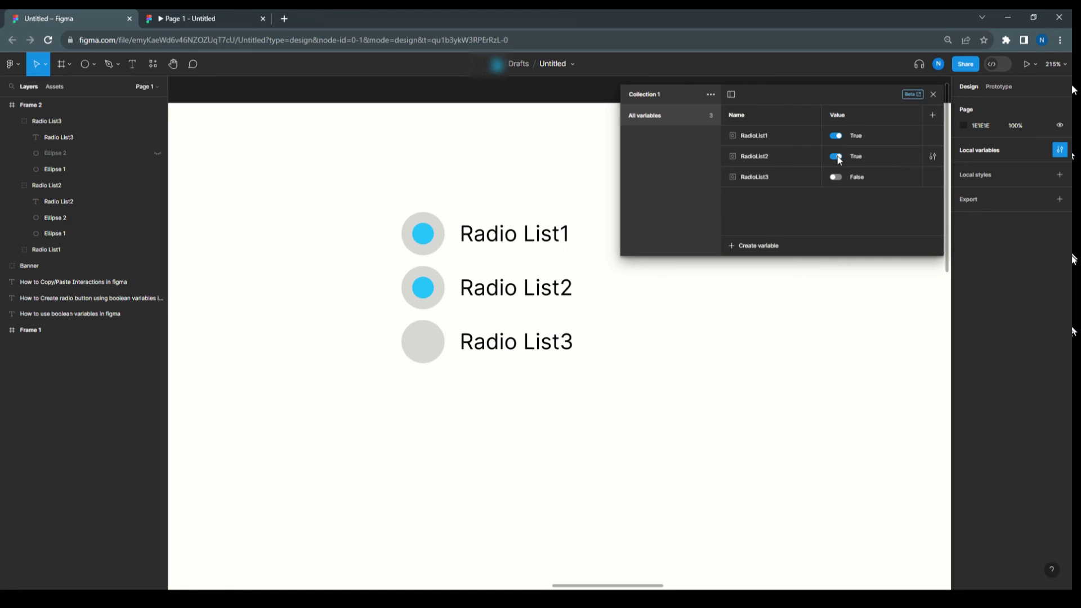
click(837, 176)
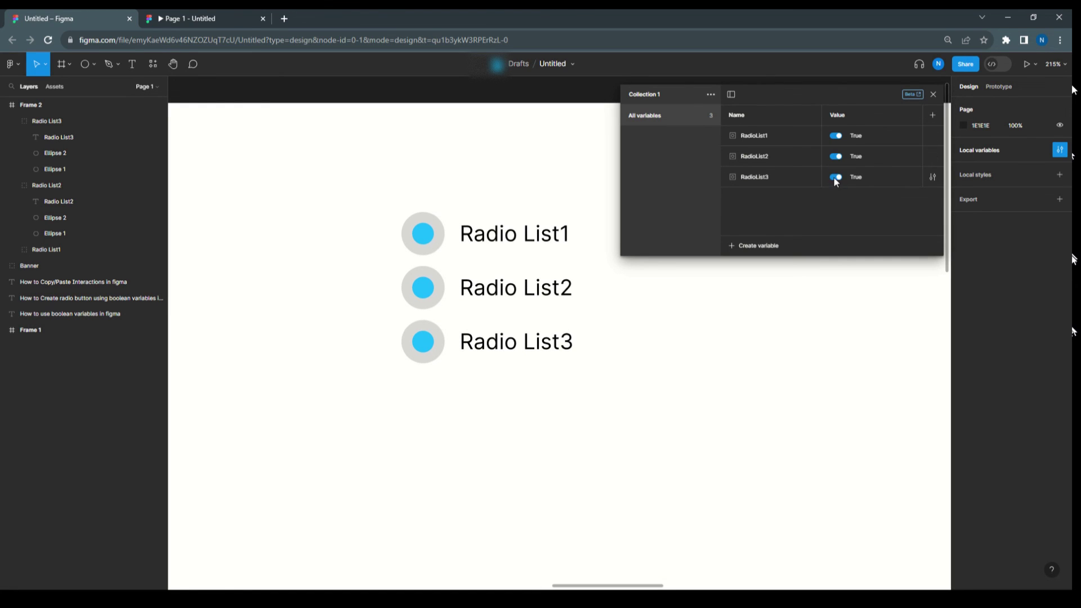
- Switch RadioList3, RadioList2 and RadioList1 back to False and close the local variables window
click(835, 177)
click(837, 157)
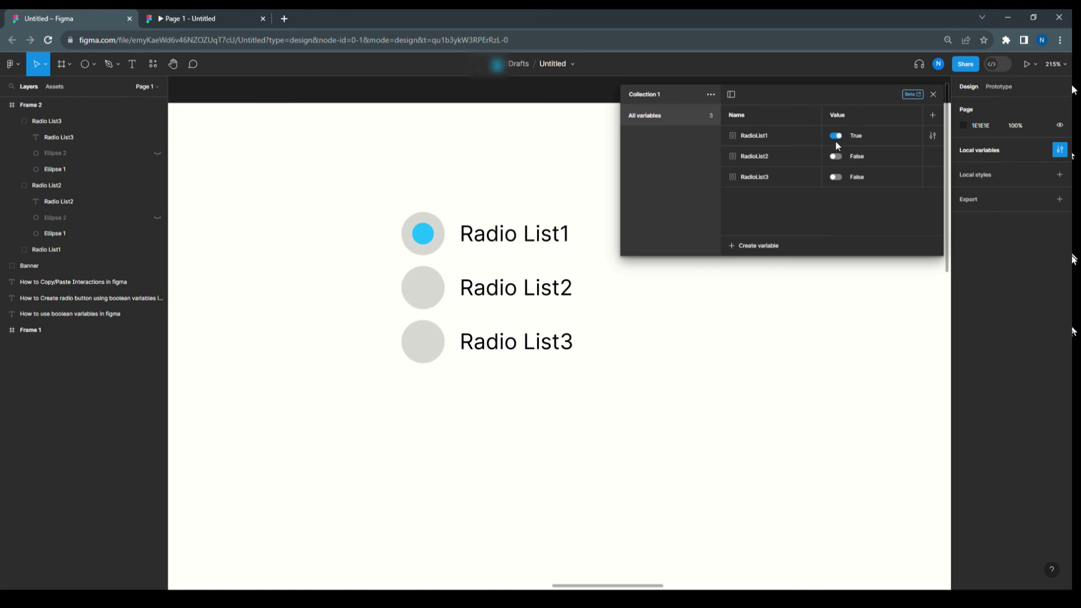
click(836, 137)
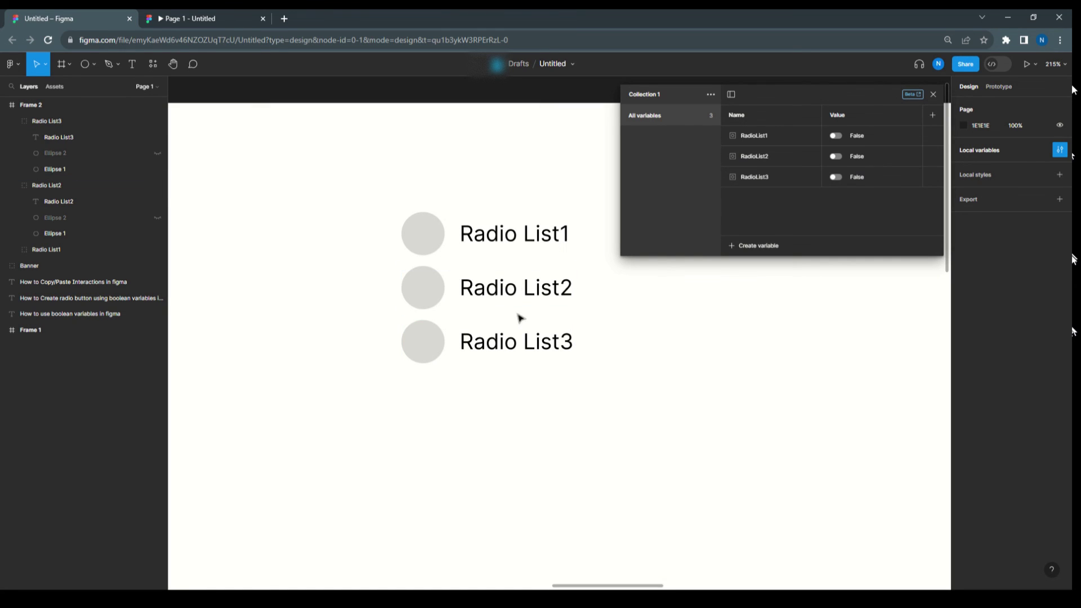
click(933, 94)
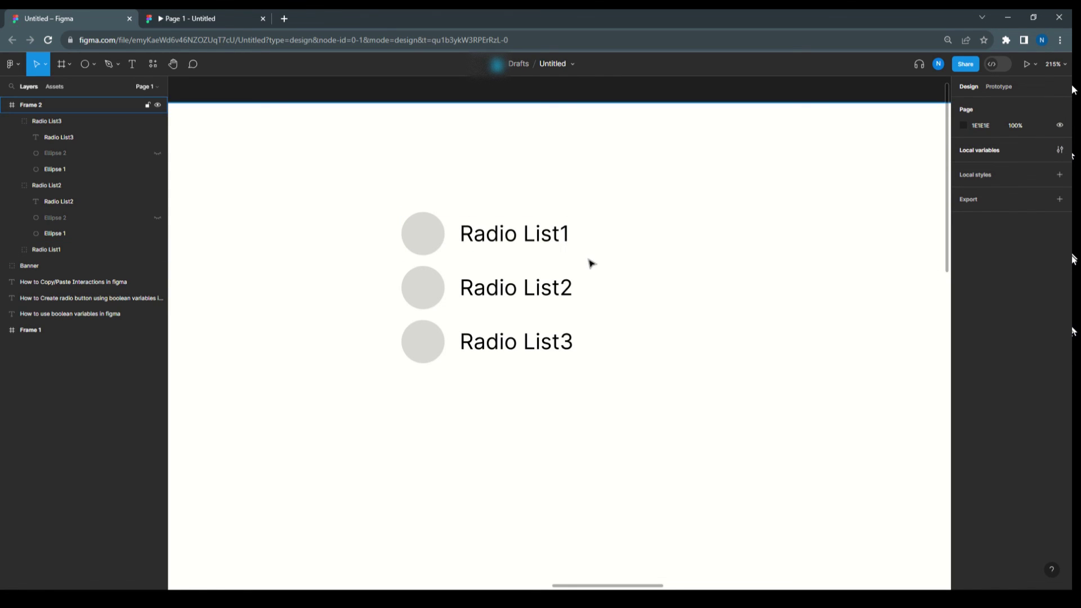
scroll(590, 263, down, 2)
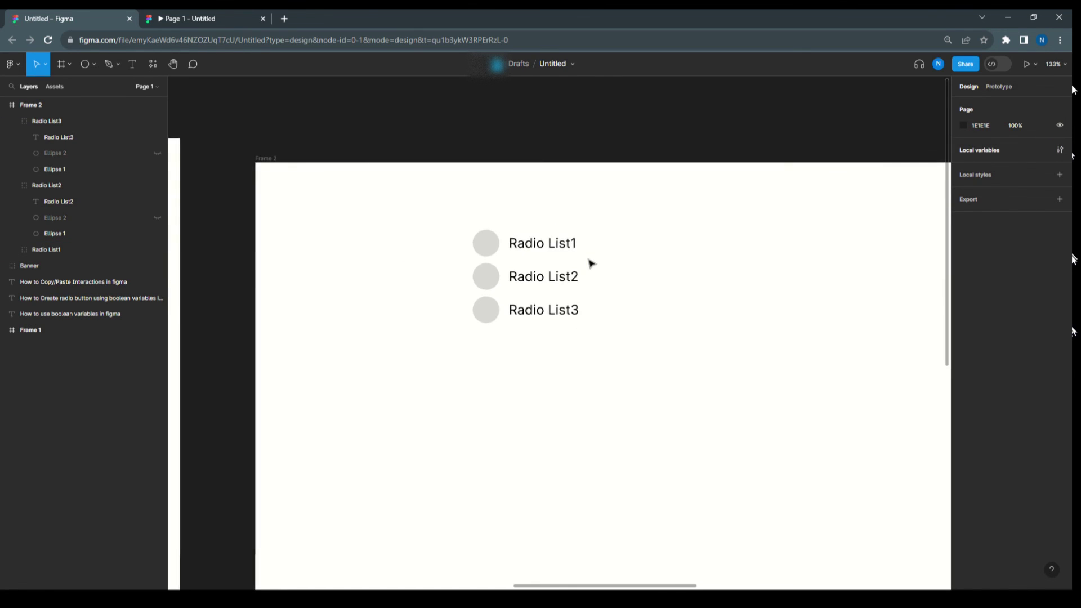